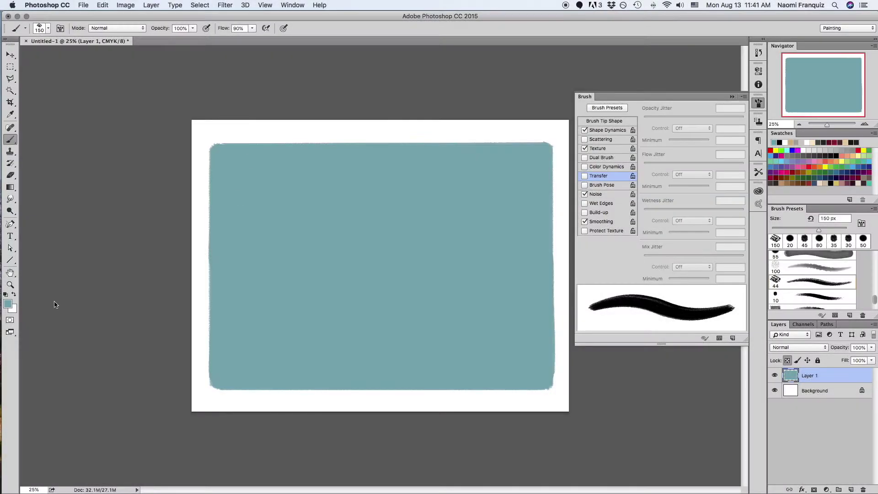
Step: Sketch the cliff outline, horizon and shoreline with a dark blue brush
left_click_drag(681, 352, 685, 342)
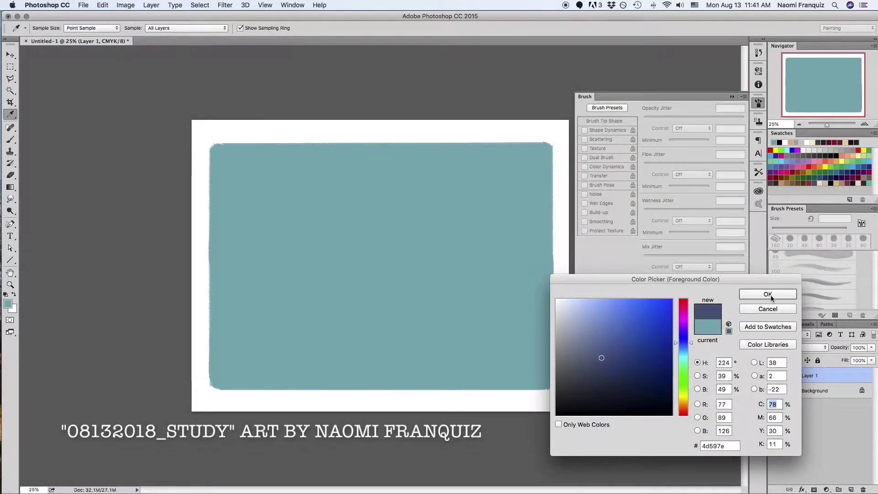
key("Return")
key("b")
left_click(607, 129)
left_click_drag(209, 218, 272, 275)
mouse_move(205, 278)
left_mouse_down()
mouse_move(342, 290)
mouse_move(557, 334)
left_mouse_up()
mouse_move(299, 274)
left_mouse_down()
mouse_move(278, 271)
mouse_move(553, 273)
left_mouse_up()
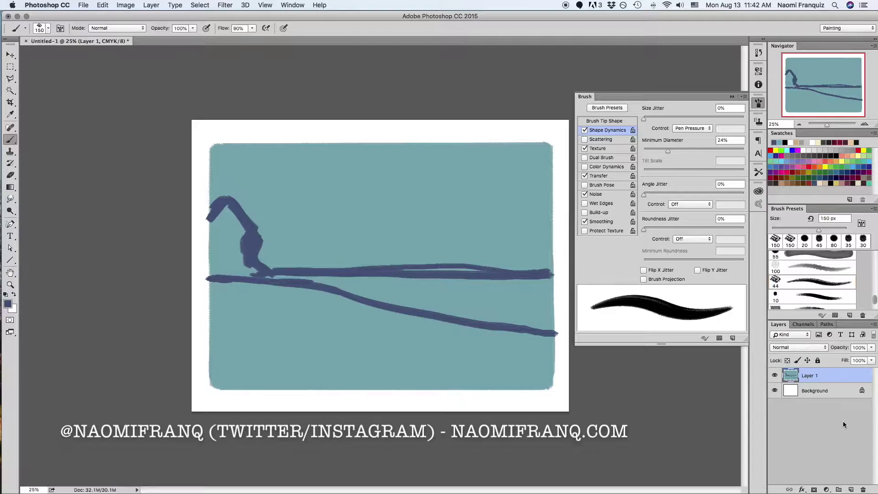
Step: Lasso the ground below the shoreline and fill it with a dark blue gradient
mouse_move(215, 282)
left_mouse_down()
mouse_move(213, 387)
mouse_move(562, 337)
mouse_move(211, 280)
left_mouse_up()
key("l")
key("g")
left_click_drag(353, 241, 593, 366)
key("ctrl+d")
Step: Magic-wand the teal sky and fade a lighter teal gradient into its lower part
key("b")
key("i")
left_click(458, 206)
left_click(767, 294)
key("w")
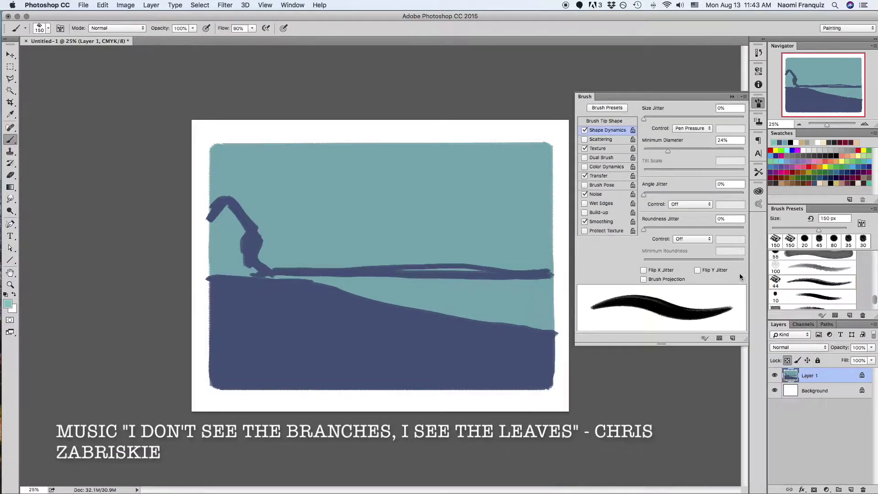
left_click(451, 144)
key("g")
left_click_drag(416, 275, 415, 190)
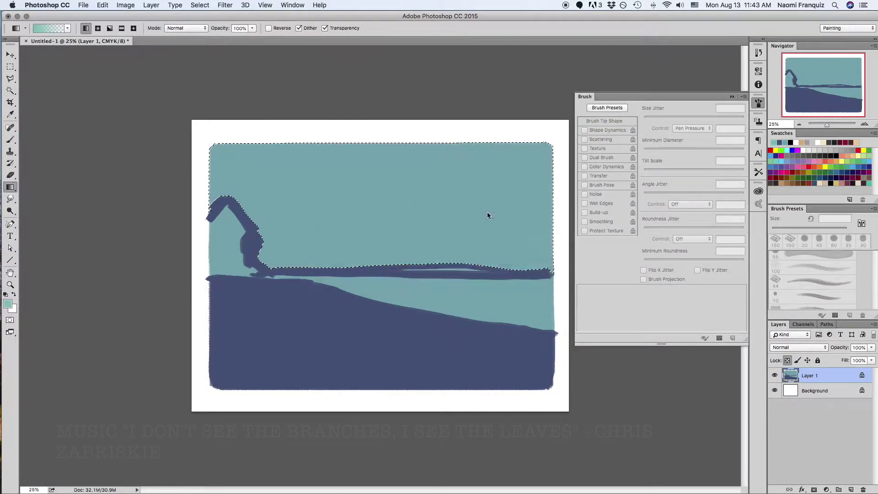
Step: Adjust the brush transfer settings and paint soft light clouds across the sky
key("b")
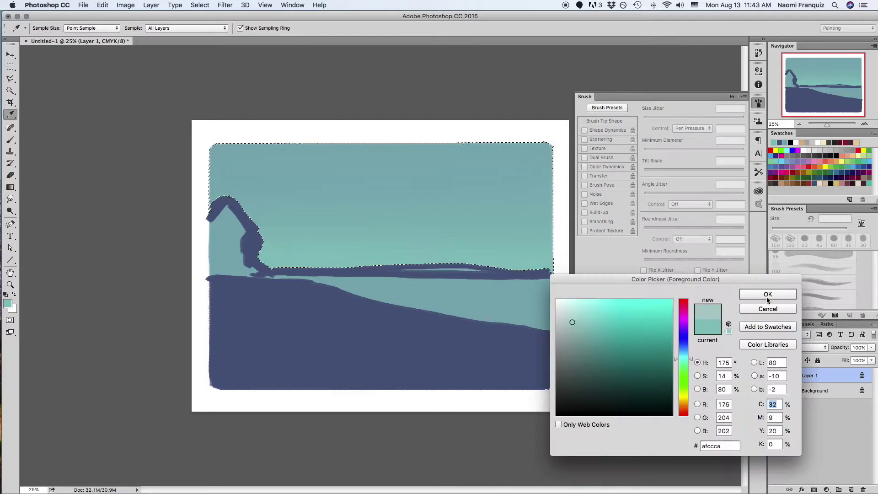
left_click(598, 175)
left_click(679, 188)
left_click(584, 130)
mouse_move(316, 155)
left_mouse_down()
mouse_move(411, 192)
mouse_move(382, 202)
mouse_move(540, 192)
left_mouse_up()
key("ctrl+d")
left_click(584, 130)
left_click_drag(679, 188, 704, 188)
Step: Paint the dark navy cliff, hills and sea stacks along a thickened horizon
key("bracketleft")
key("bracketleft")
key("bracketleft")
left_click(498, 273, "alt")
mouse_move(220, 202)
left_mouse_down()
mouse_move(275, 274)
mouse_move(297, 256)
mouse_move(351, 270)
mouse_move(391, 185)
mouse_move(414, 237)
mouse_move(361, 260)
left_mouse_up()
key("bracketleft")
key("bracketleft")
key("bracketleft")
key("bracketright")
key("bracketright")
key("bracketright")
left_click_drag(393, 194, 407, 260)
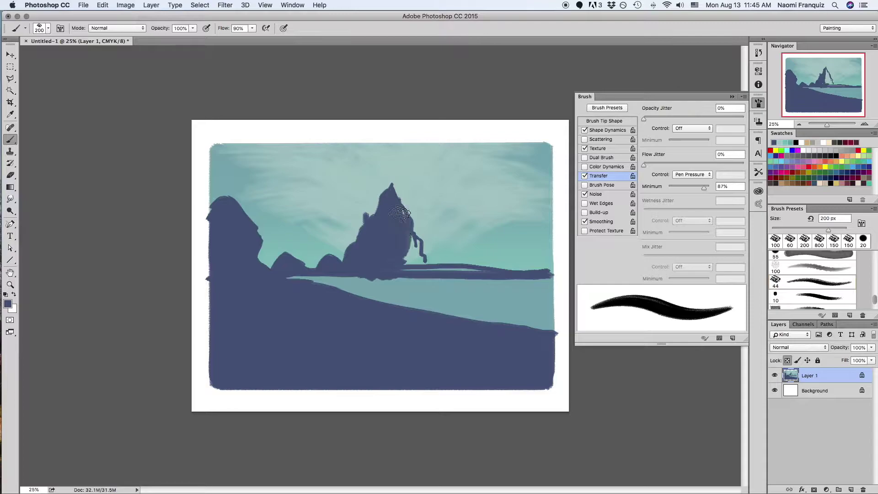
left_click_drag(407, 214, 423, 256)
left_click_drag(497, 201, 495, 264)
left_click_drag(412, 270, 553, 270)
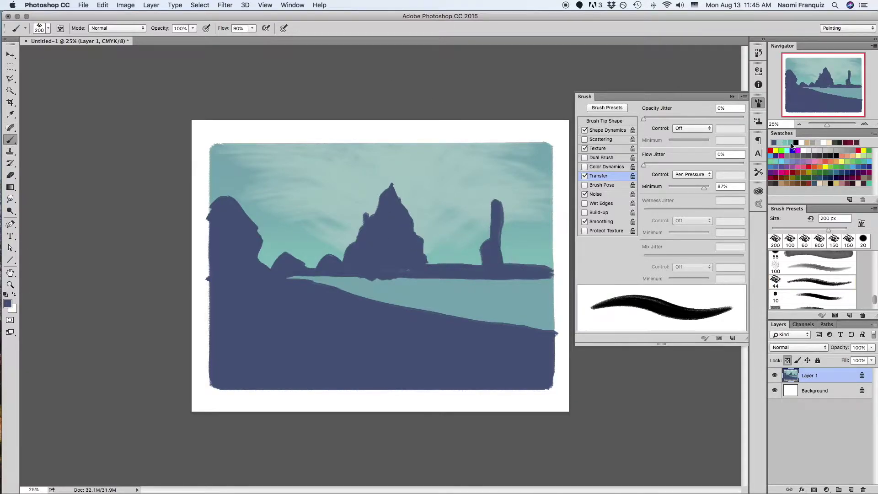
Step: Streak light teal surf and highlights along the horizon and shoreline
left_click(378, 144, "alt")
mouse_move(475, 270)
left_mouse_down()
mouse_move(448, 269)
mouse_move(553, 270)
left_mouse_up()
left_click_drag(297, 274, 425, 274)
left_click(7, 304)
left_click(587, 318)
key("Return")
mouse_move(478, 264)
left_mouse_down()
mouse_move(429, 267)
mouse_move(553, 265)
left_mouse_up()
mouse_move(277, 279)
left_mouse_down()
mouse_move(557, 336)
mouse_move(433, 307)
mouse_move(554, 327)
mouse_move(311, 275)
mouse_move(552, 293)
left_mouse_up()
key("bracketright")
key("bracketright")
key("bracketright")
key("bracketright")
key("bracketright")
key("bracketright")
Step: Paint the left cliff and small hill dark purple
left_click(8, 304)
left_click(617, 389)
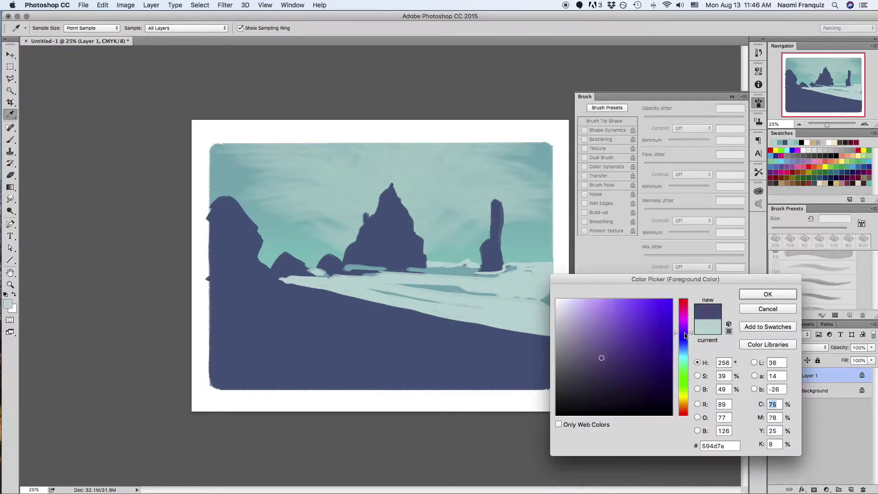
key("Return")
left_click(220, 267)
mouse_move(226, 211)
left_mouse_down()
mouse_move(247, 256)
mouse_move(238, 247)
mouse_move(279, 281)
mouse_move(301, 267)
left_mouse_up()
Step: Shade the lower beach foreground with broad dark strokes at 700 px
key("bracketleft")
key("bracketleft")
key("bracketleft")
key("bracketright")
key("bracketright")
key("bracketright")
left_click_drag(704, 188, 680, 188)
left_click(584, 129)
left_click_drag(235, 294, 352, 323)
mouse_move(213, 352)
left_mouse_down()
mouse_move(396, 366)
mouse_move(548, 352)
left_mouse_up()
left_click_drag(288, 292, 393, 316)
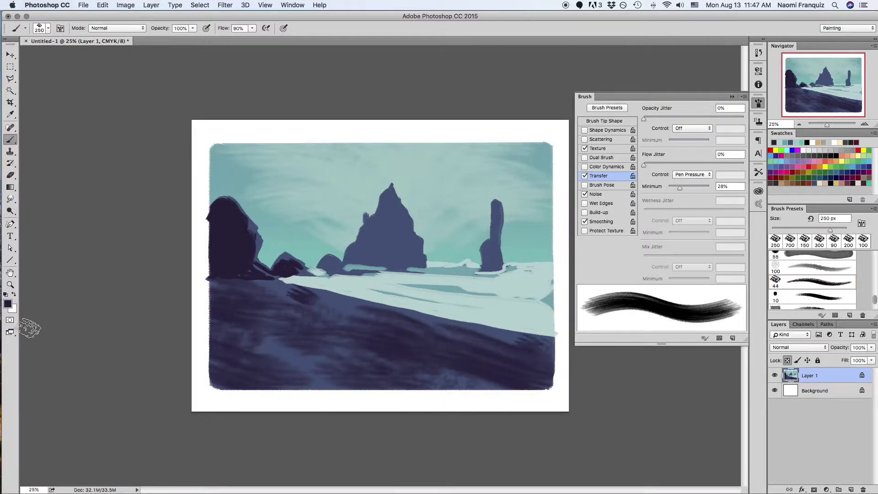
Step: Add a faint dark teal-grey stroke on the lower-left beach
left_click(8, 304)
left_click(684, 357)
left_click(588, 380)
key("Return")
left_click_drag(329, 313, 352, 341)
Step: Lasso the beach and fill it with a dark navy gradient
key("l")
left_click_drag(205, 276, 201, 280)
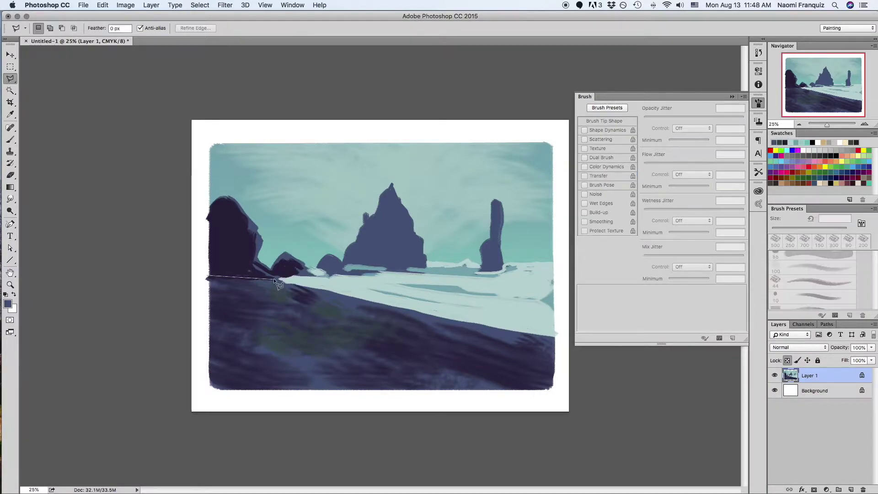
key("g")
left_click_drag(359, 376, 474, 200)
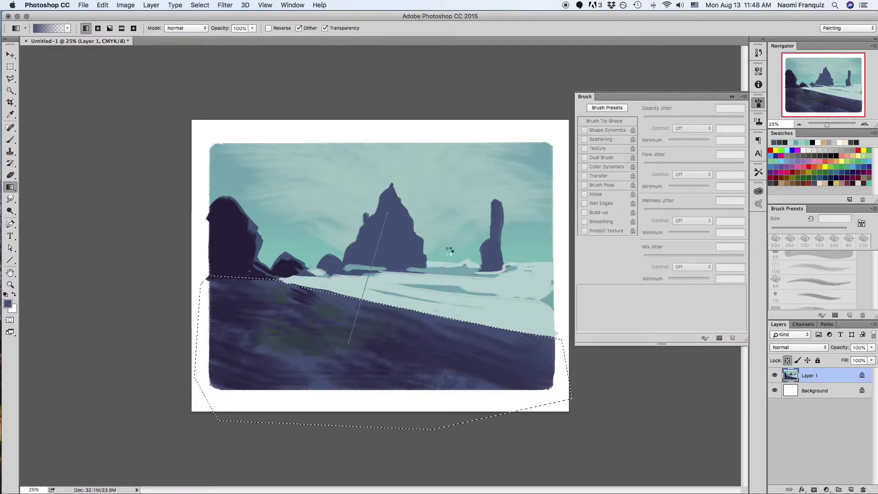
left_click(778, 142)
left_click_drag(258, 411, 471, 242)
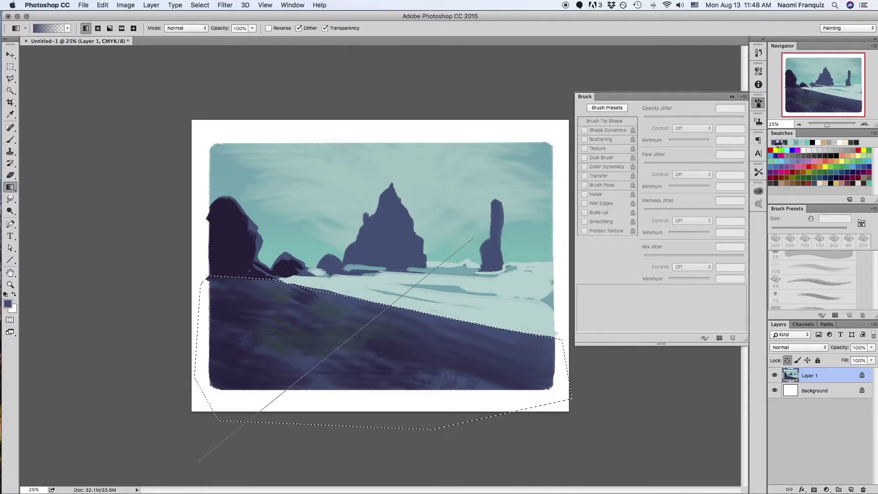
left_click_drag(220, 420, 375, 302)
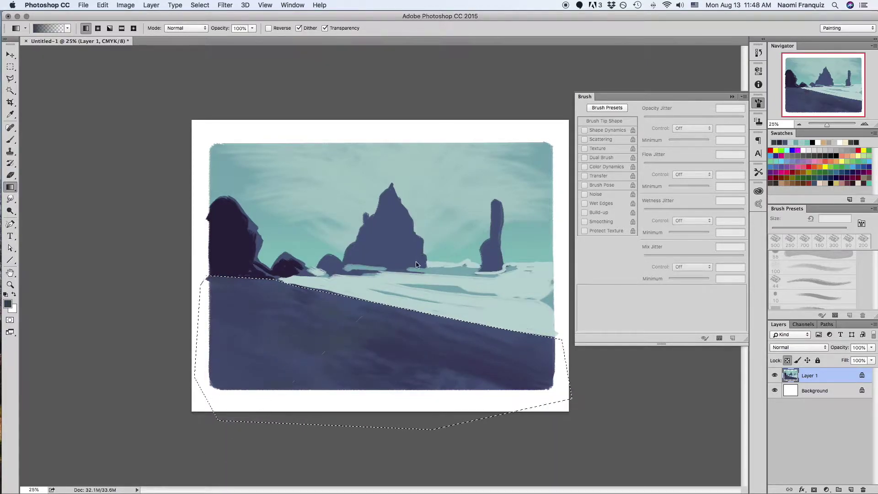
Step: Resize the image to 8 inches wide and reapply the beach gradient
key("ctrl+alt+i")
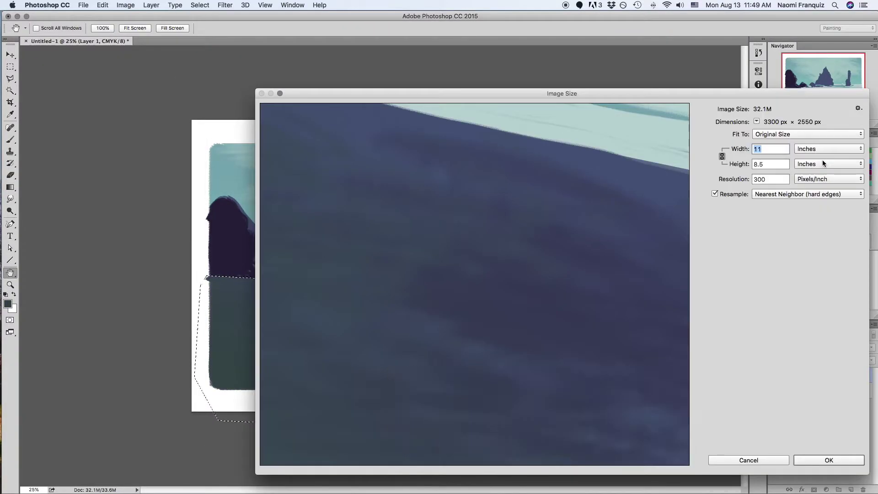
type("8")
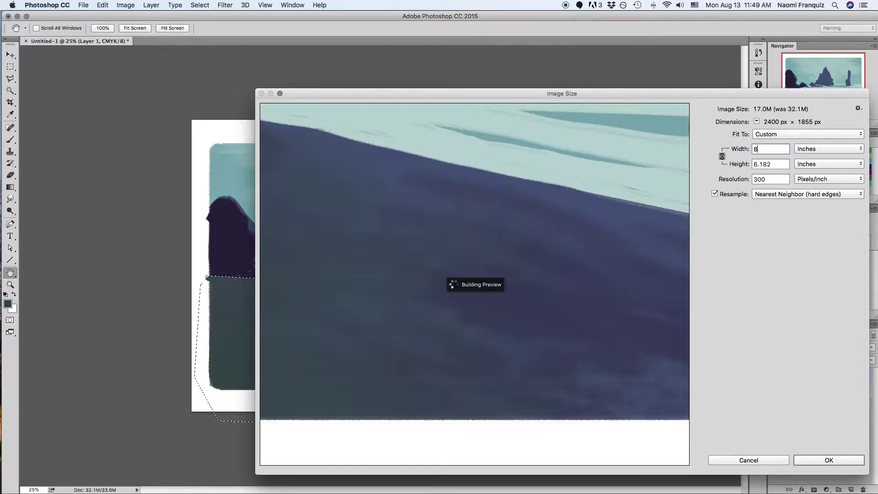
key("Return")
left_click_drag(350, 289, 291, 371)
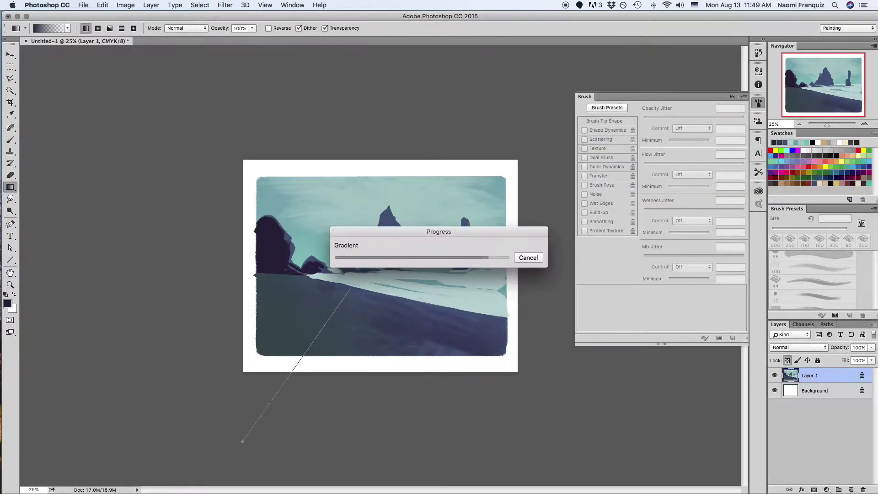
key("ctrl+plus")
key("b")
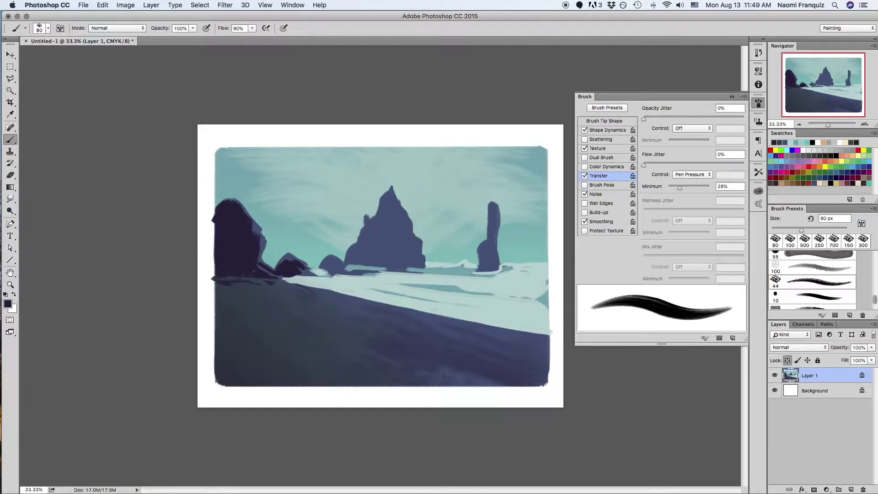
Step: Paint dark strokes on the lower-left beach, varying brush size from 90 to 600 px
left_click_drag(235, 343, 284, 324)
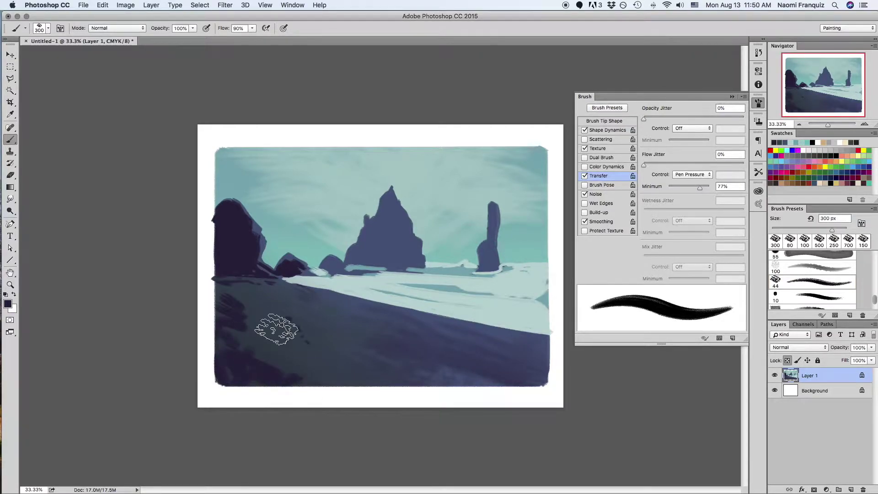
key("i")
key("b")
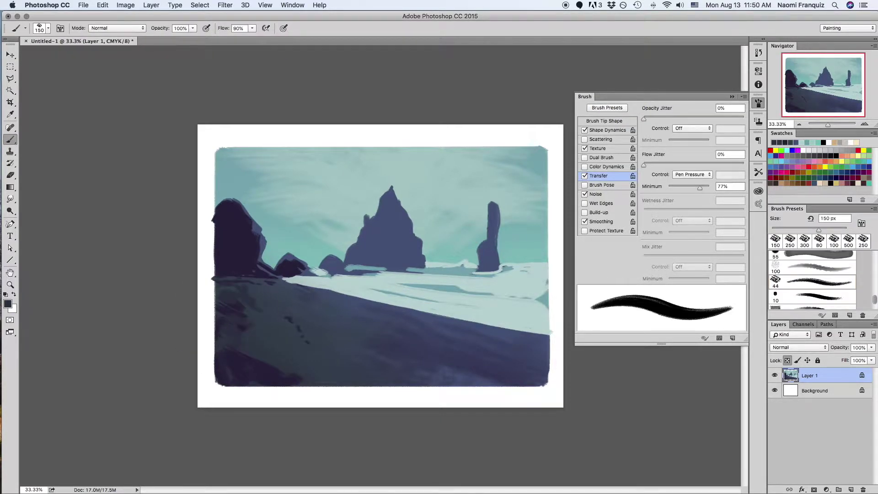
key("bracketright")
key("bracketright")
key("bracketright")
key("bracketright")
key("bracketright")
key("bracketright")
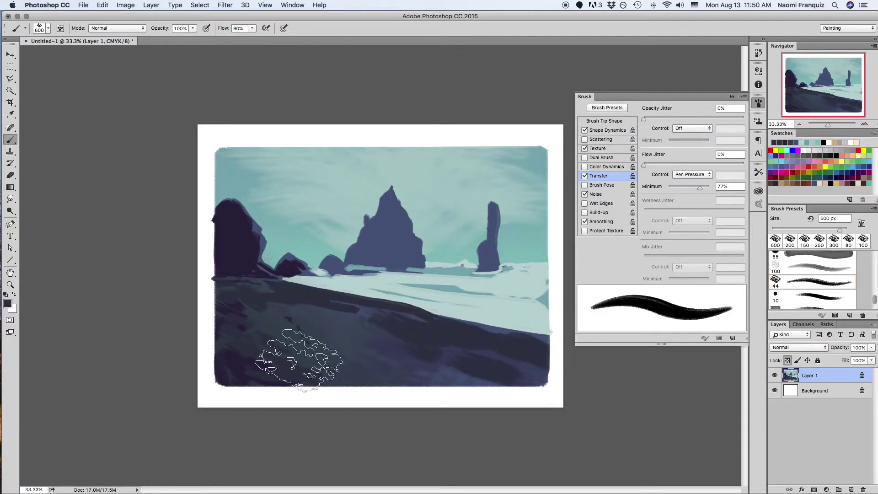
key("bracketleft")
key("bracketleft")
key("bracketleft")
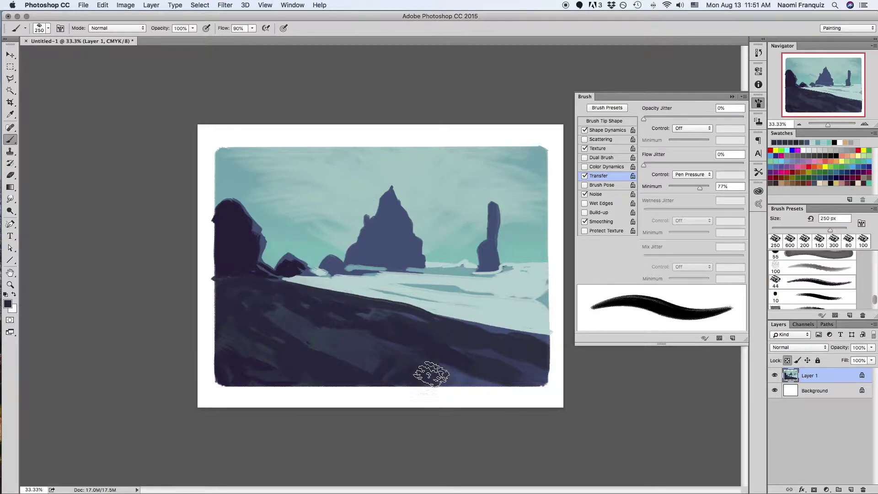
key("bracketright")
key("bracketleft")
key("bracketleft")
key("bracketleft")
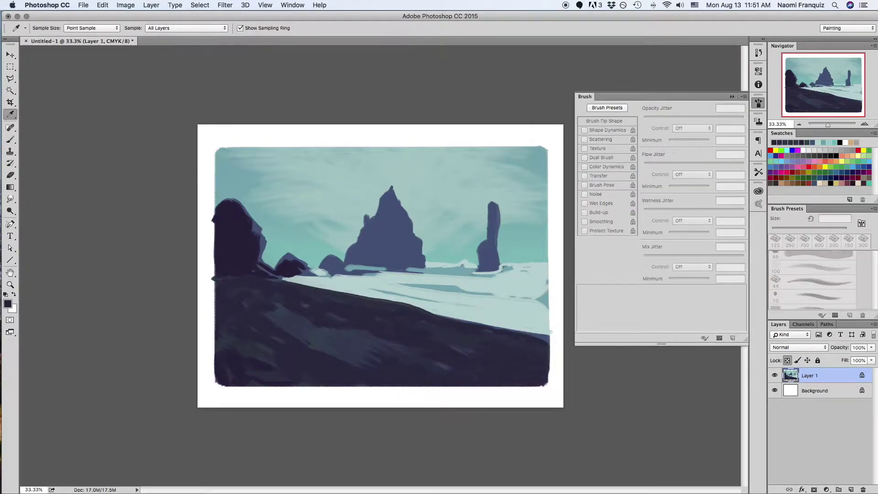
left_click(607, 130)
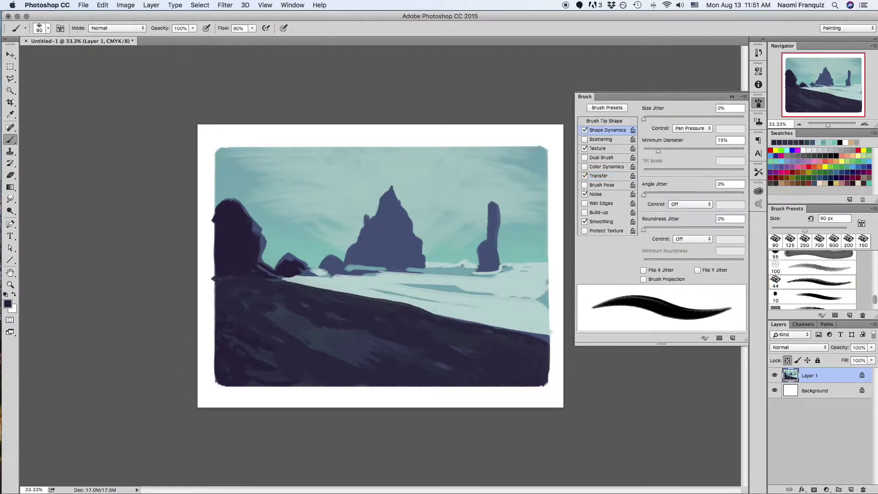
key("bracketright")
key("bracketright")
key("bracketright")
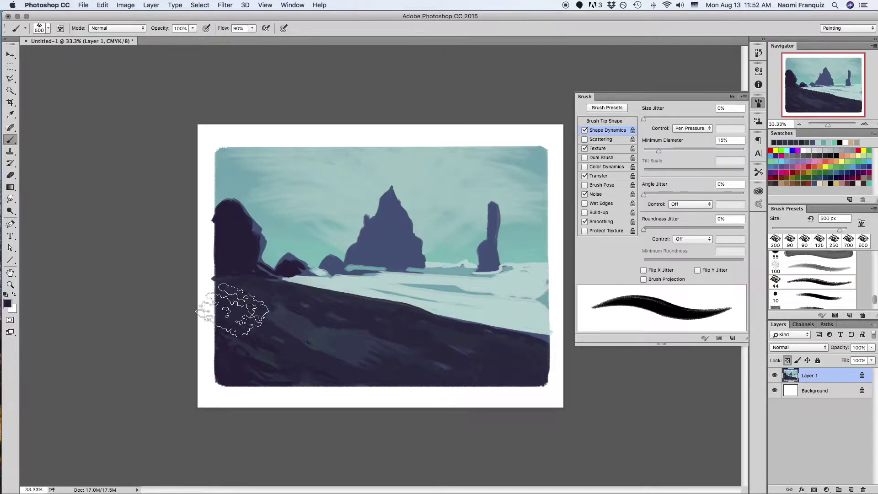
Step: Cover the light grey-teal patches and top edge of the beach with dark strokes
left_click_drag(294, 314, 448, 343)
key("bracketleft")
key("bracketleft")
key("bracketleft")
left_click_drag(411, 311, 548, 332)
left_click_drag(361, 295, 463, 304)
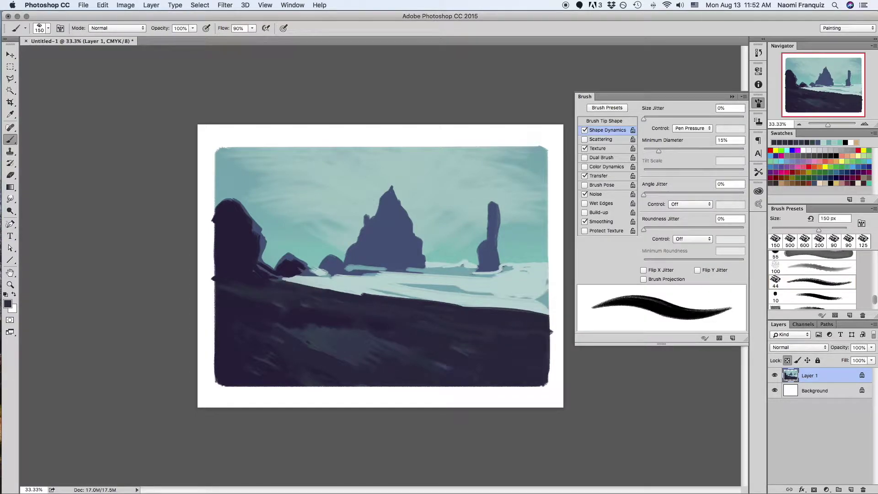
left_click_drag(441, 334, 516, 323)
Step: Pick a slightly lighter dark, set a 90 px brush and paint a small figure on a new layer
left_click(457, 329, "alt")
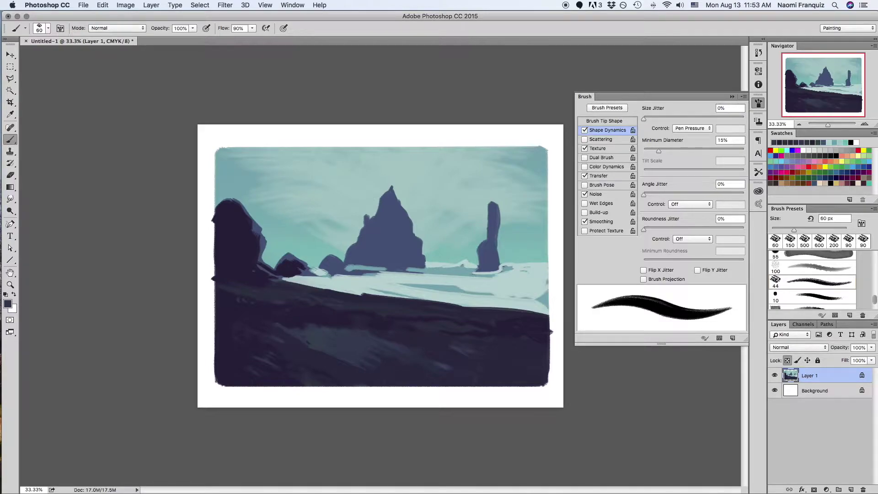
left_click(812, 267)
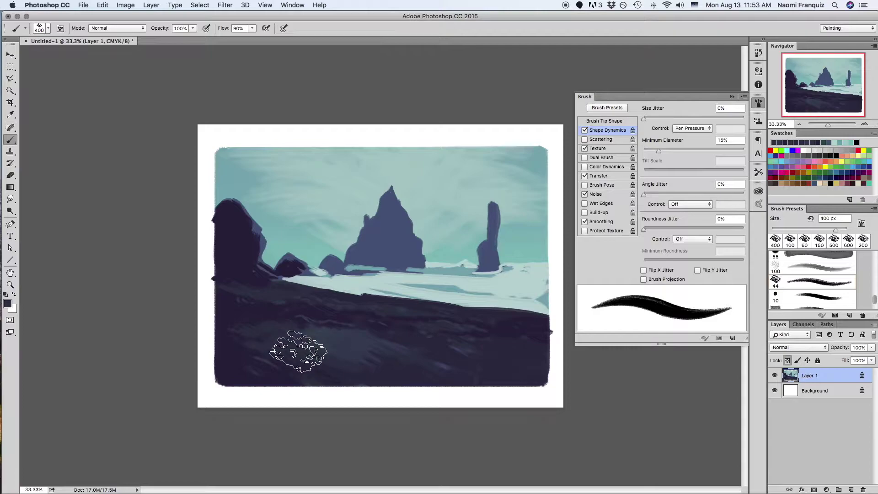
left_click_drag(835, 229, 804, 230)
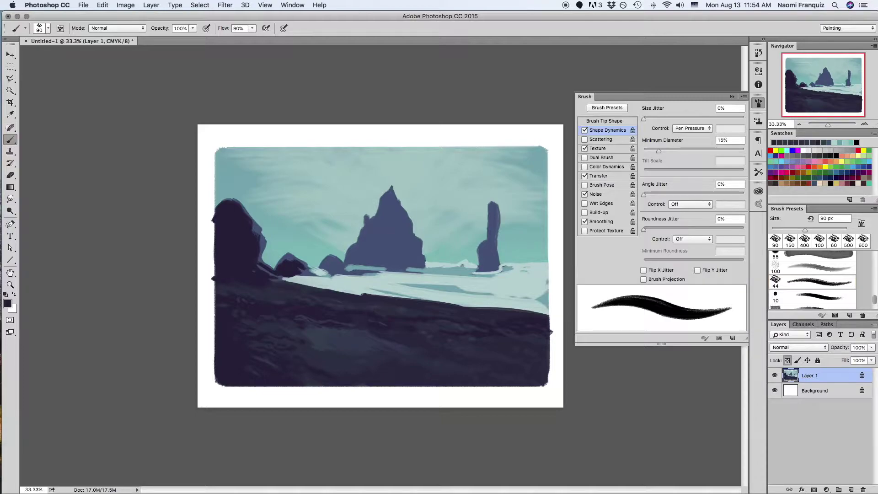
key("ctrl+shift+alt+n")
left_click_drag(458, 355, 442, 355)
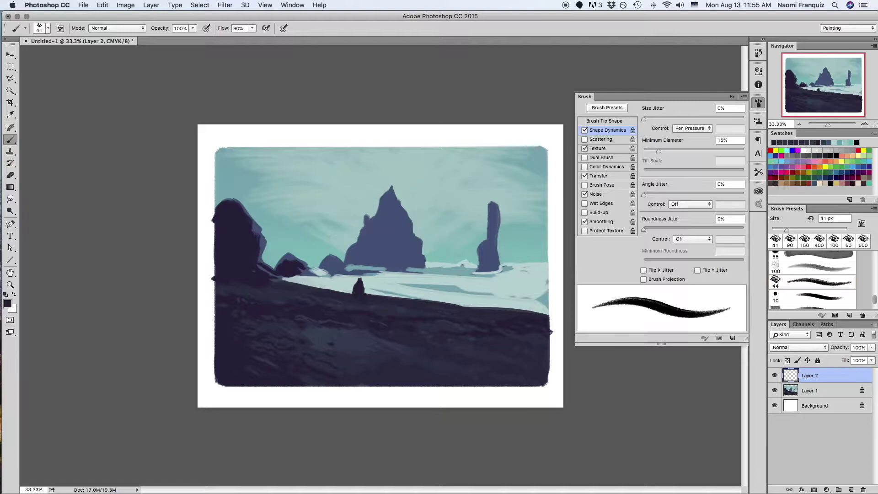
Step: Refine the figure on Layer 1 with a 70 px brush, then lasso a soft area around the painting
key("alt+bracketleft")
key("bracketright")
key("bracketright")
key("bracketright")
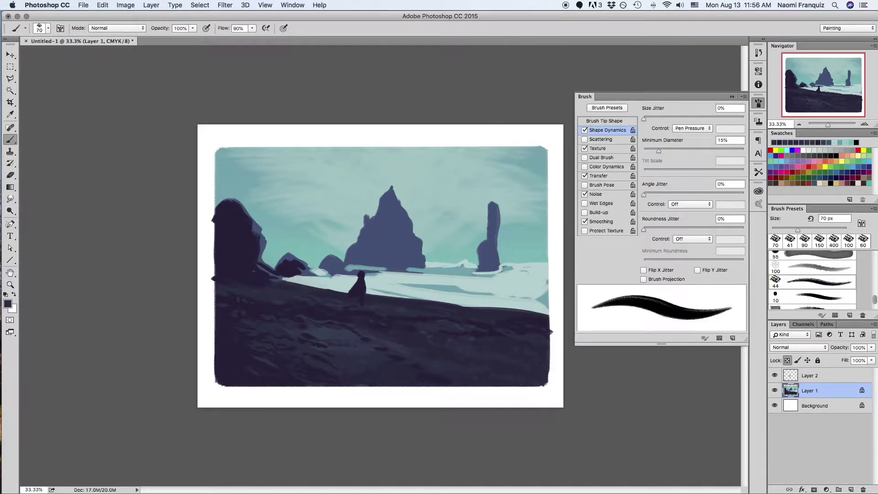
key("l")
left_click_drag(551, 320, 526, 361)
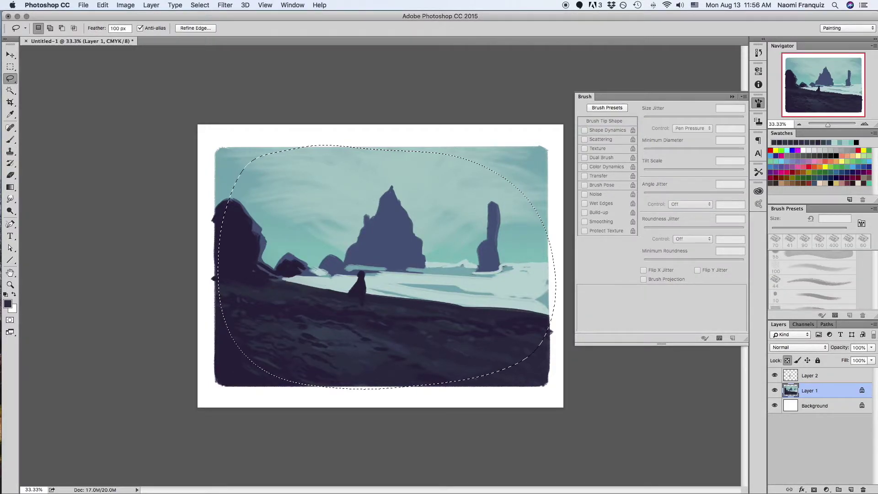
Step: Boost contrast with two Levels adjustments, raising the black input to 52
left_click(224, 5)
left_click(233, 54)
left_click_drag(625, 229, 628, 227)
left_click_drag(735, 227, 730, 227)
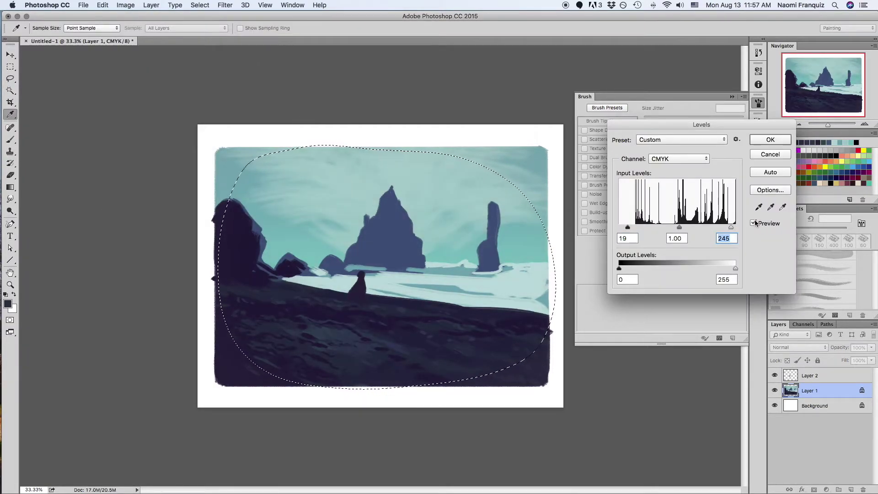
left_click(771, 139)
left_click(151, 5)
key("super+l")
left_click_drag(619, 227, 642, 227)
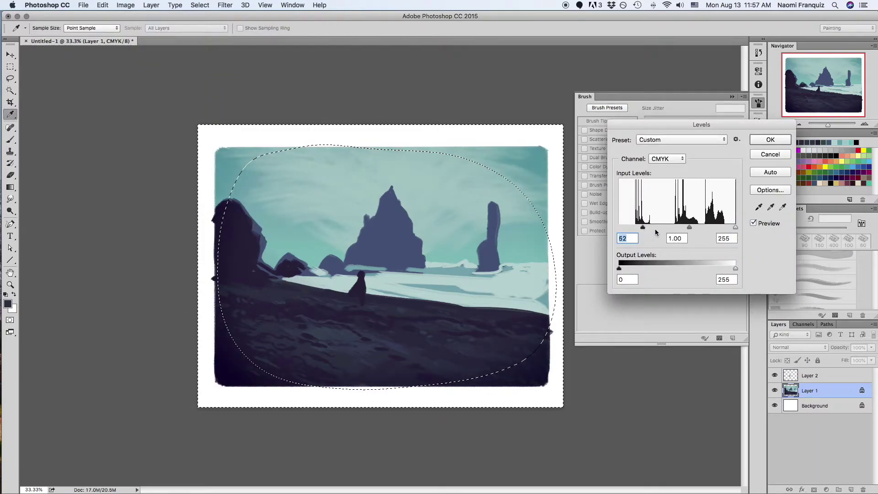
key("Return")
Step: Deselect and save the painting as 08132018.psd in the Speedpaint studies 2018 folder
key("m")
key("super+d")
key("super+s")
left_click(358, 300)
type("08132018")
key("Return")
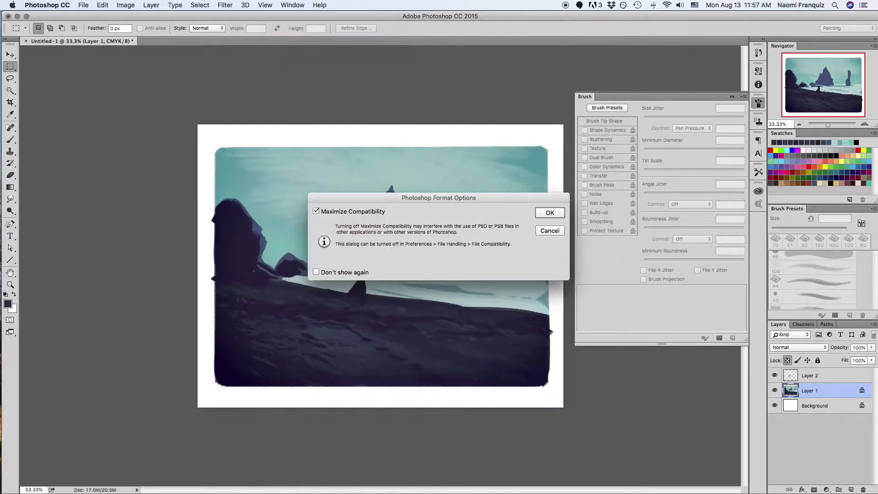
Step: Accept the compatibility prompt and darken the left cliff and small rocks with sampled colours
key("Return")
key("b")
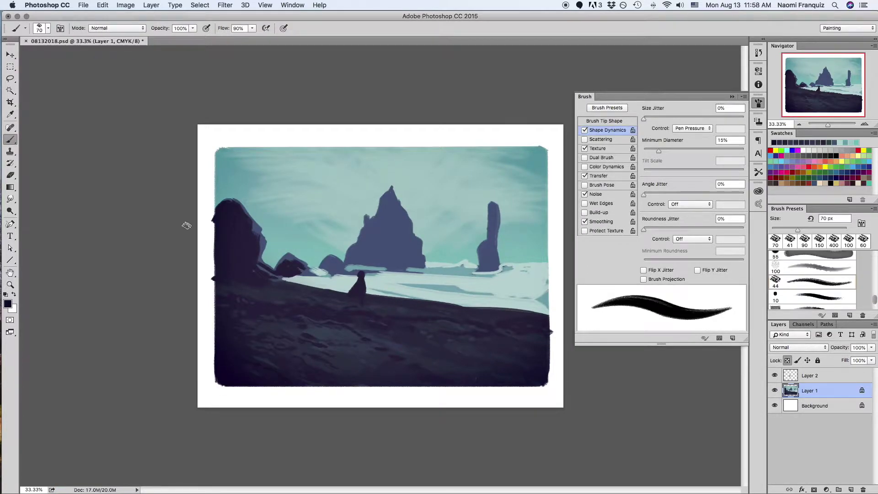
left_click(228, 317, "alt")
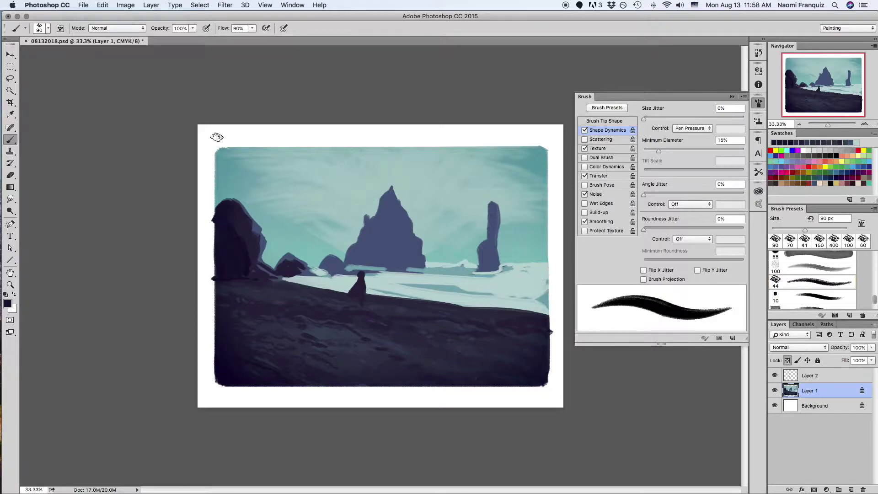
mouse_move(231, 205)
left_mouse_down()
mouse_move(264, 269)
mouse_move(290, 276)
left_mouse_up()
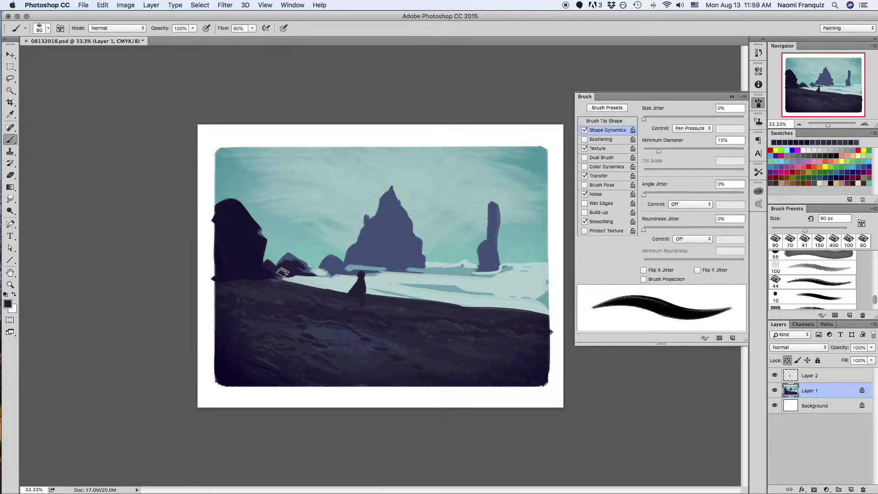
left_click(287, 255, "alt")
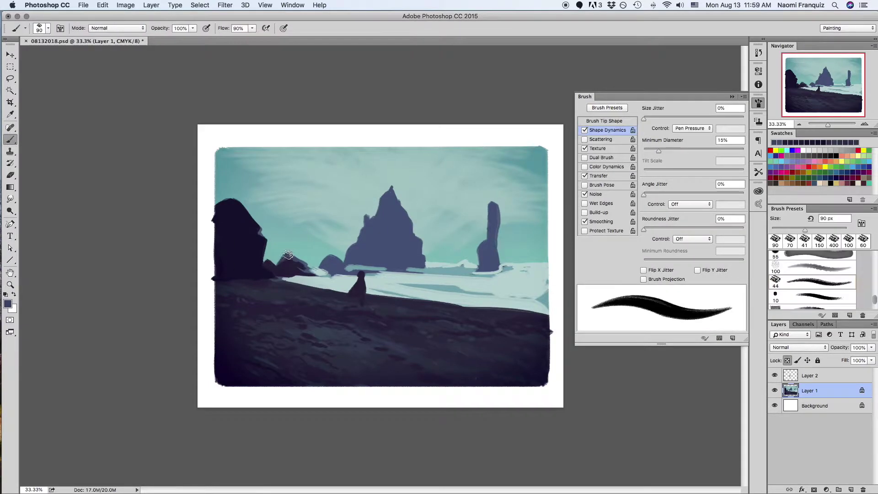
left_click_drag(280, 265, 349, 273)
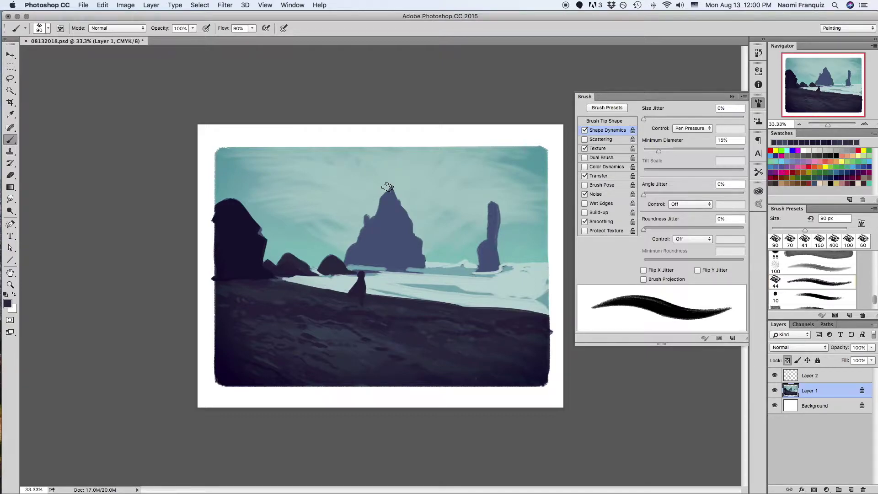
Step: Add darker texture to the central sea stack and shade the right spire at 45 px
left_click_drag(359, 247, 411, 237)
left_click(402, 222, "alt")
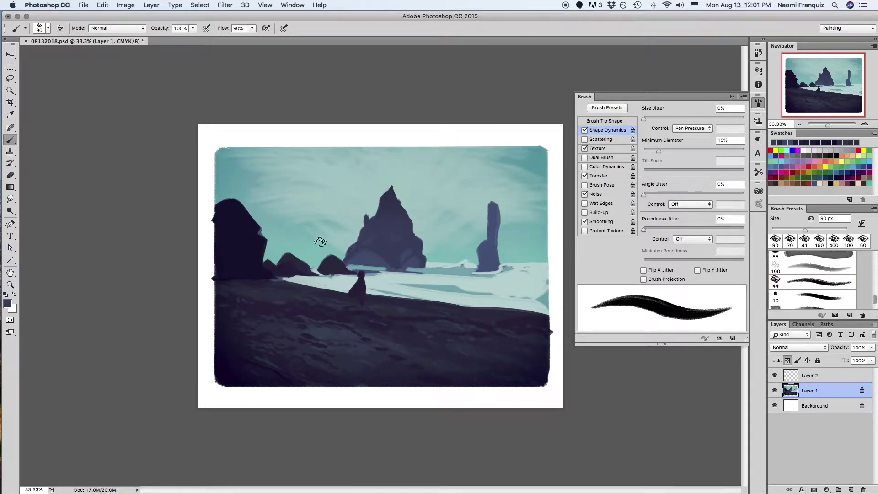
key("bracketleft")
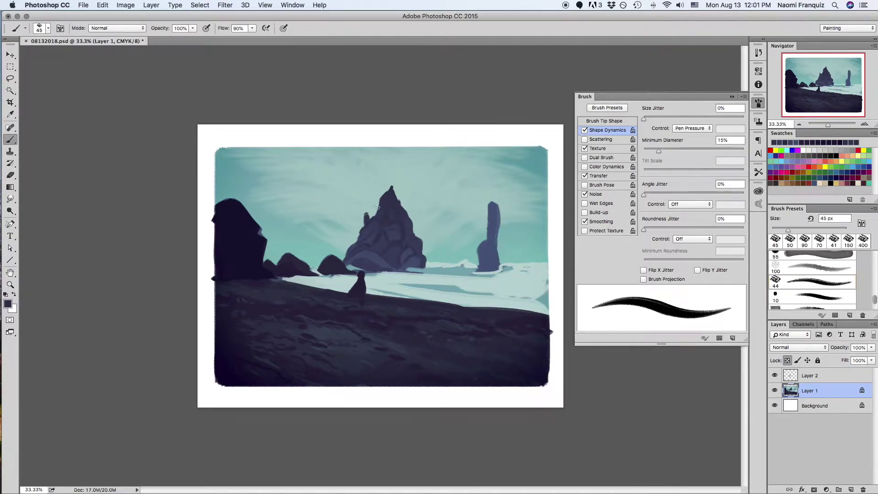
left_click_drag(485, 244, 491, 202)
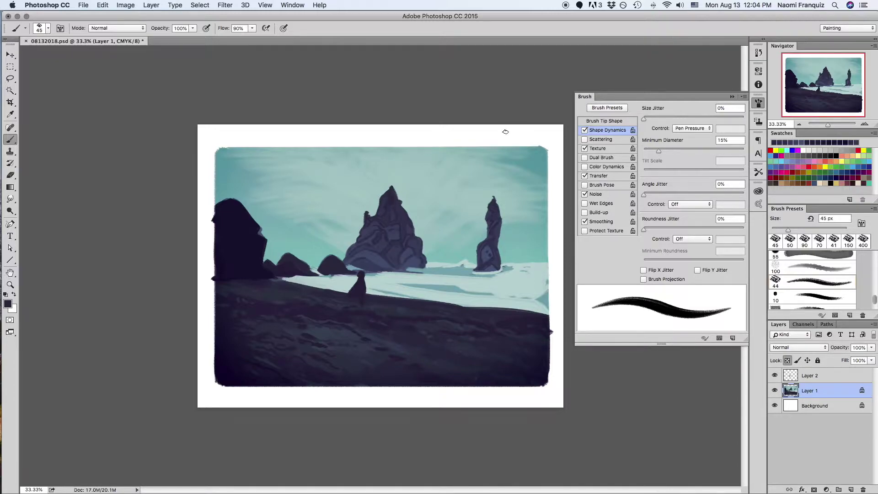
Step: Repaint the upper left cliff and small rocks darker, then save the file
left_click(231, 224)
left_click_drag(233, 204, 219, 216)
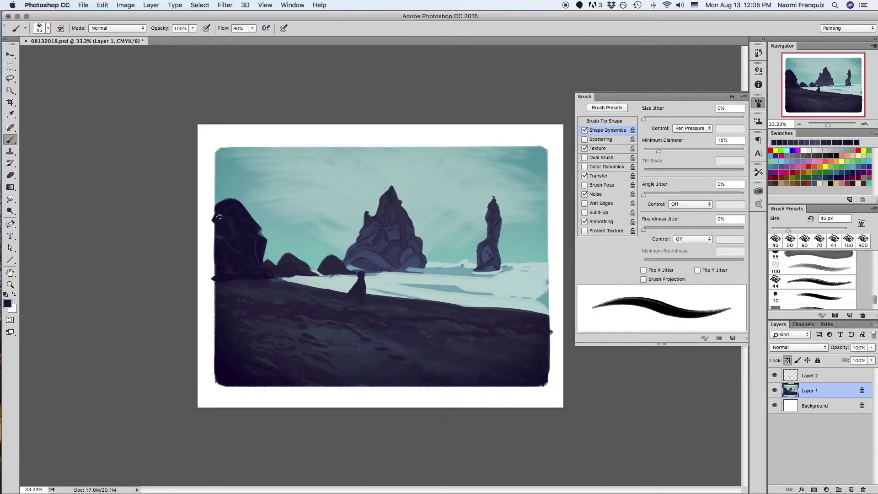
left_click_drag(237, 241, 228, 220)
left_click_drag(282, 260, 283, 271)
left_click_drag(342, 267, 326, 265)
key("ctrl+s")
left_click(361, 151, "alt")
Step: Paint light cloud streaks across the teal sky with a 60 px brush
key("period")
key("comma")
left_click_drag(306, 160, 257, 165)
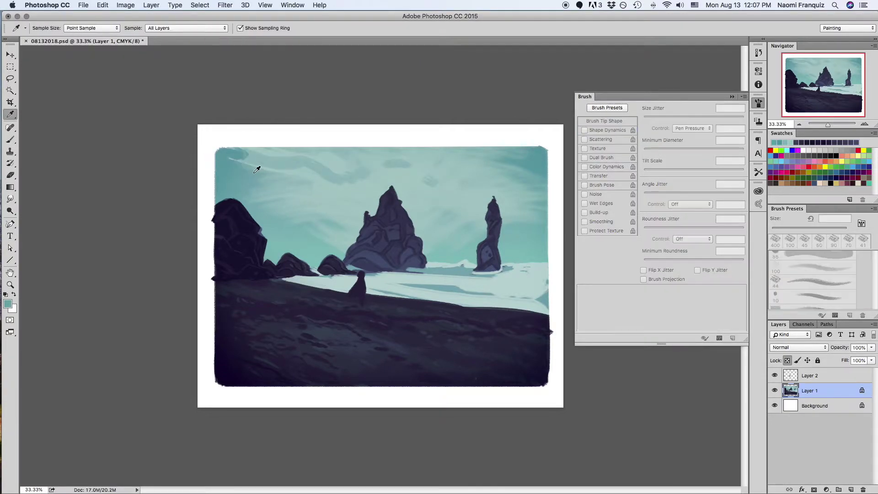
key("period")
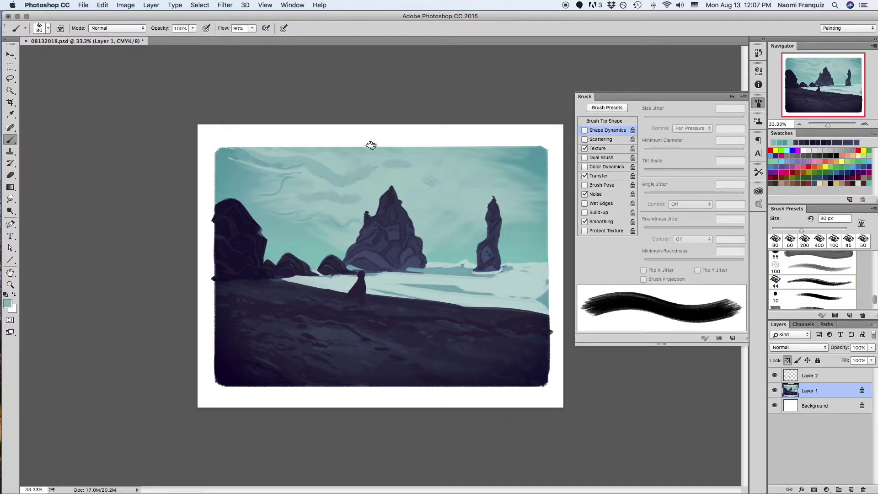
Step: Sample the sky teal and resize the textured brush to about 175 px
key("i")
left_click_drag(241, 178, 293, 179)
left_click_drag(499, 149, 505, 172)
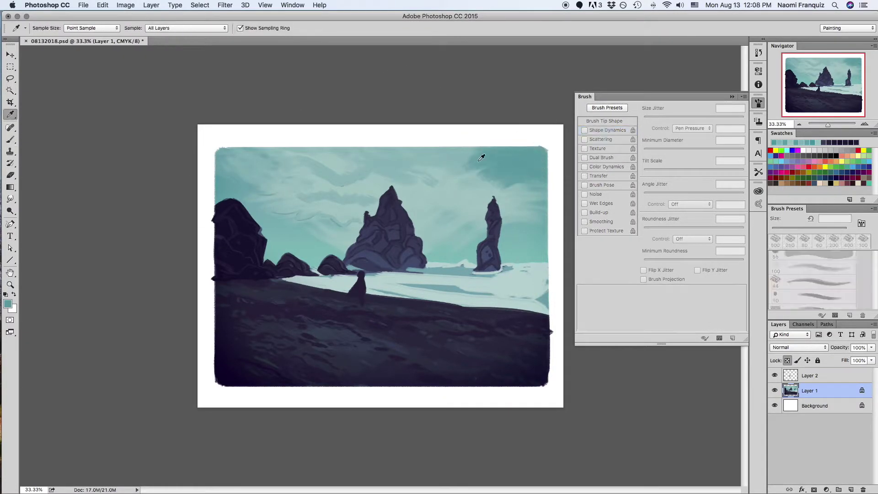
left_click_drag(421, 189, 358, 165)
left_click_drag(386, 72, 470, 186)
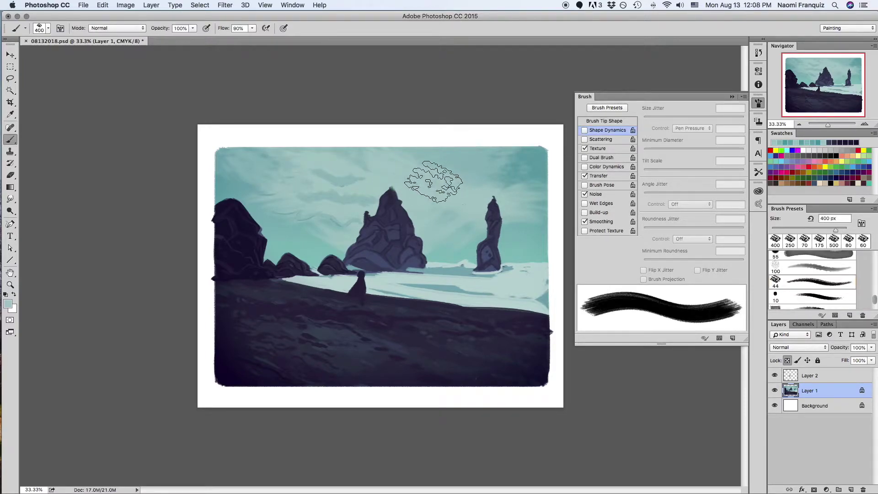
left_click_drag(352, 172, 322, 224)
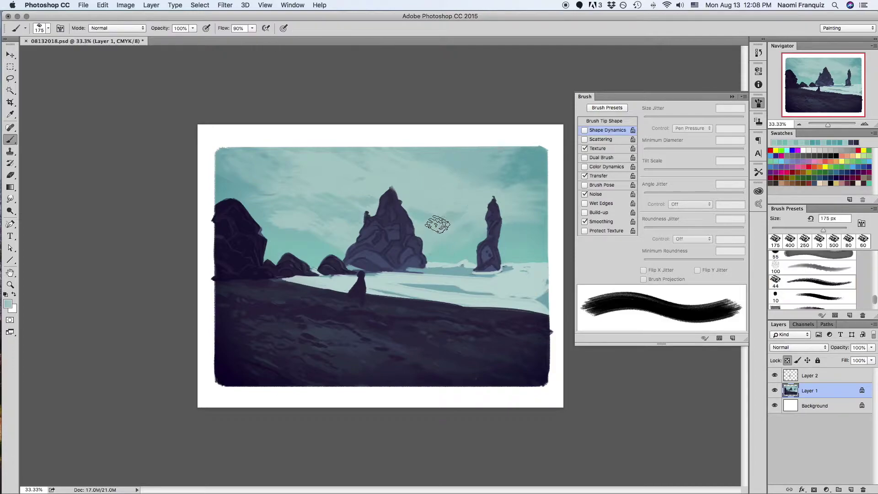
Step: Sample a lighter sky tint and set a 68 px pressure-tapered brush
key("i")
left_click(393, 173)
key("b")
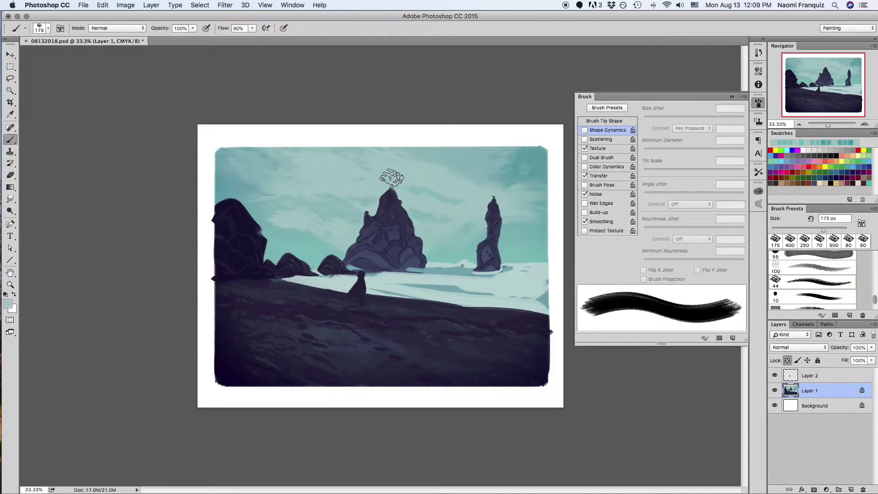
key("bracketright")
key("bracketright")
key("bracketright")
left_click(584, 148)
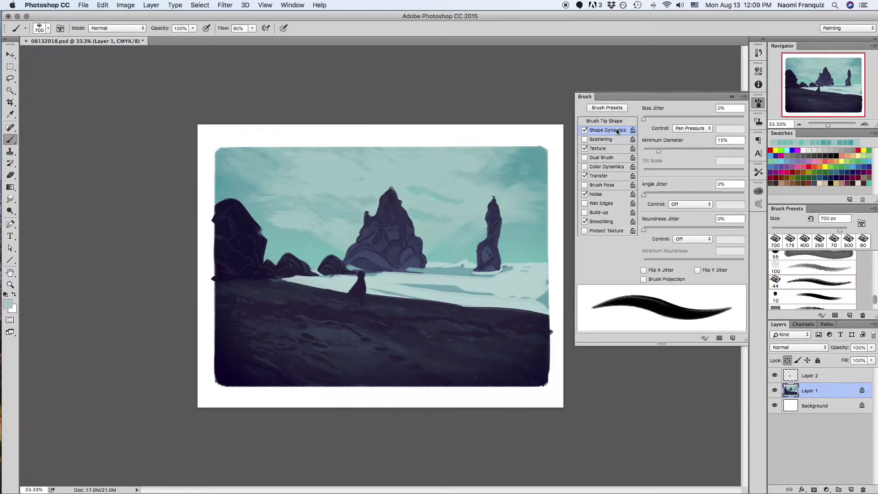
key("period")
Step: On a new layer, paint wavy surf strokes using a broad 150 px brush
left_click(852, 489)
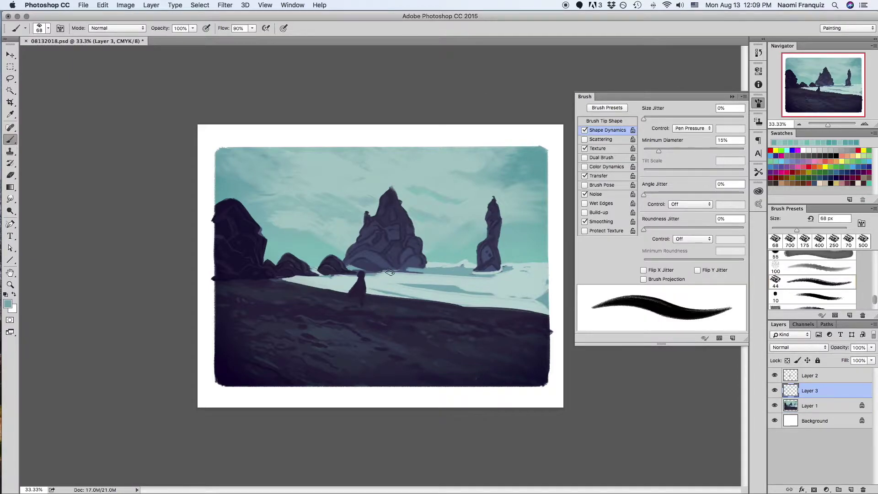
left_click_drag(488, 275, 557, 264)
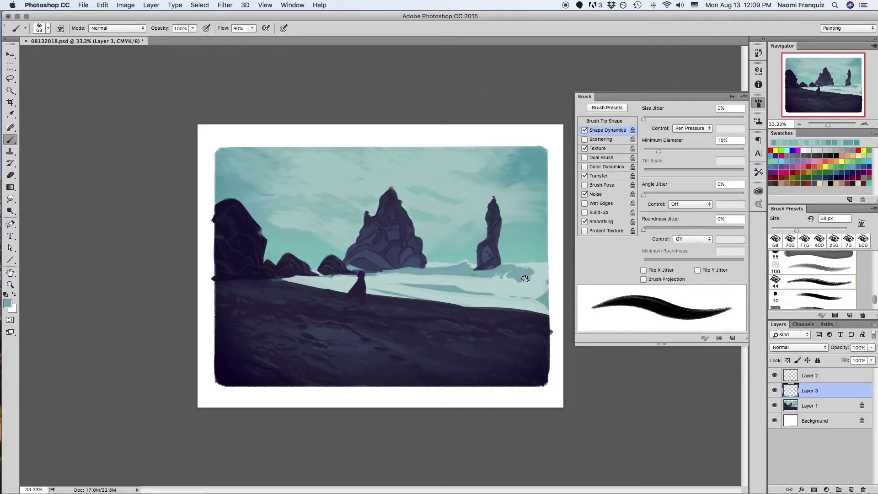
right_click(517, 292)
double_click(532, 338)
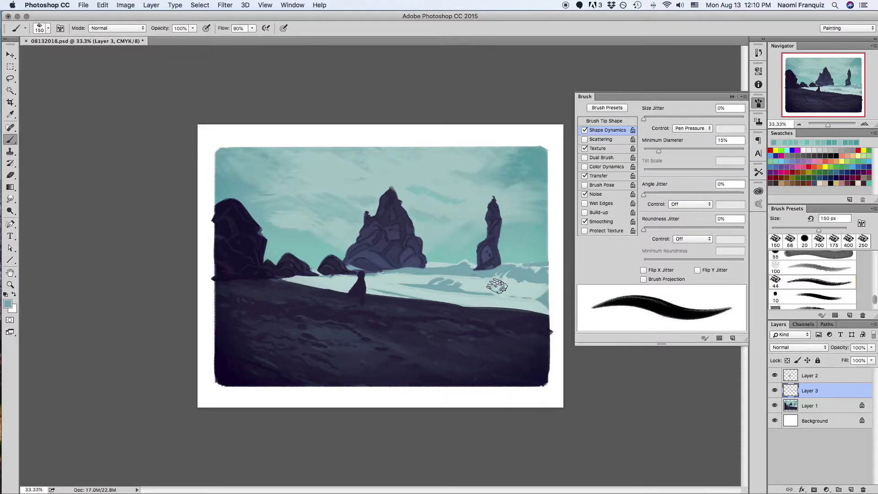
left_click_drag(361, 275, 412, 276)
Step: Paint white surf along the shore toward the right stack at 100 px and 50 px
right_click(291, 299)
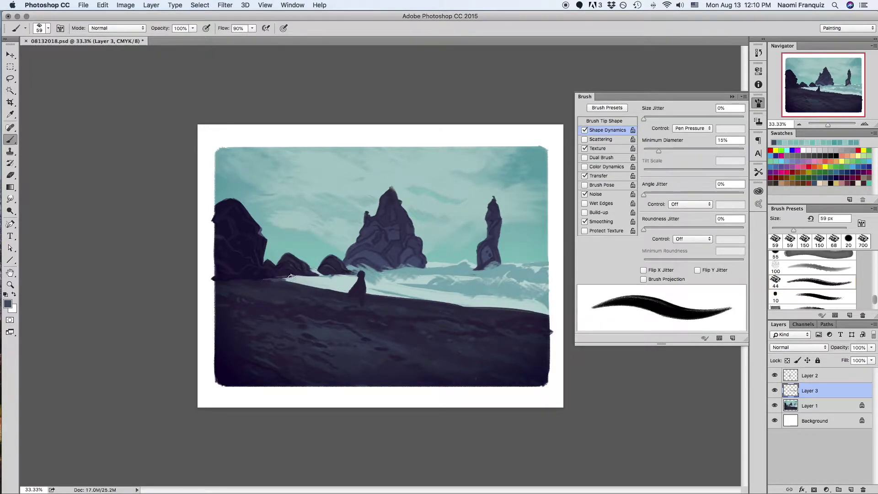
key("period")
key("bracketright")
mouse_move(290, 276)
left_mouse_down()
mouse_move(549, 274)
mouse_move(528, 297)
mouse_move(465, 296)
left_mouse_up()
key("bracketleft")
key("bracketleft")
key("bracketleft")
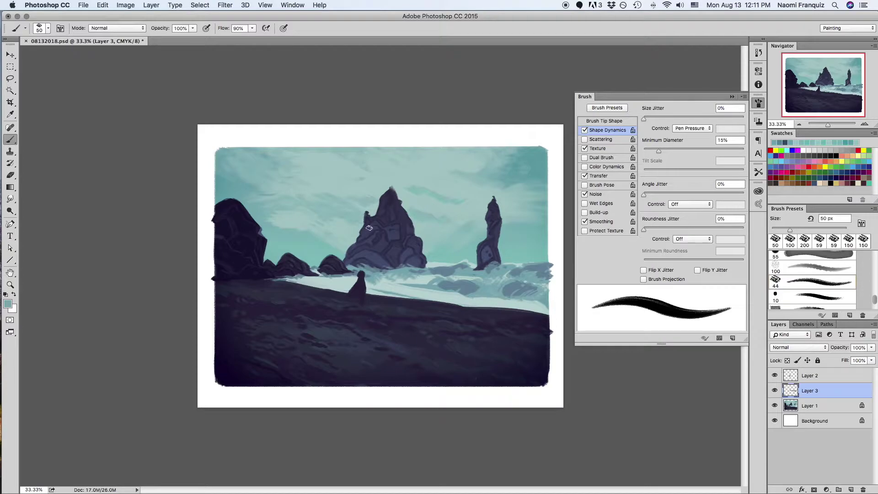
mouse_move(352, 279)
left_mouse_down()
mouse_move(284, 277)
mouse_move(328, 271)
mouse_move(325, 241)
left_mouse_up()
Step: With the view rotated, add a small foam stroke on the shoreline at 46 px
key("r")
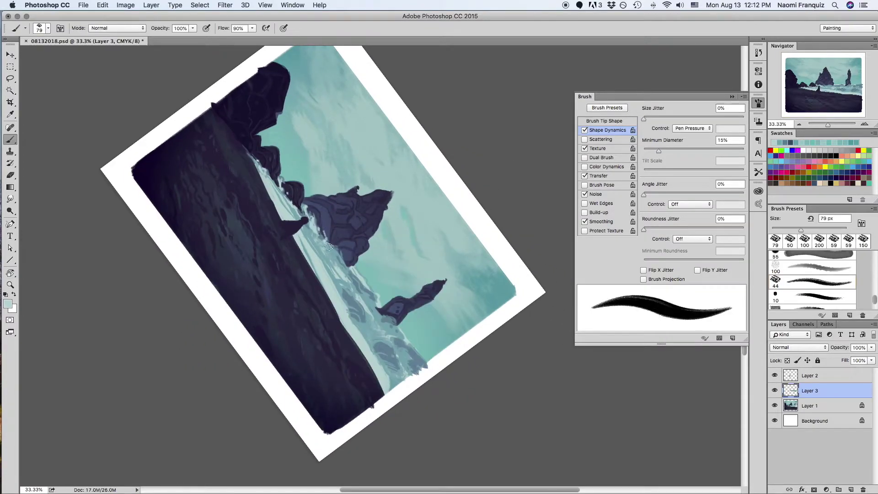
right_click(382, 311)
key("Return")
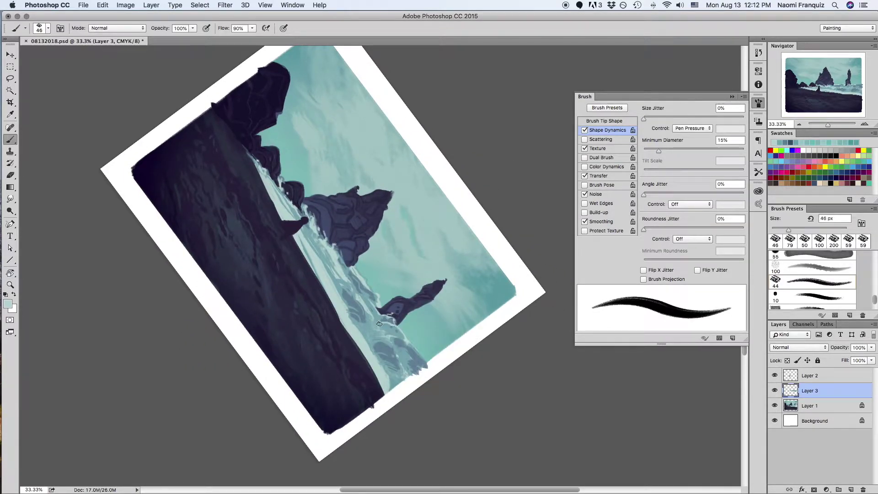
mouse_move(380, 328)
left_mouse_down()
mouse_move(395, 338)
mouse_move(530, 270)
left_mouse_up()
key("r")
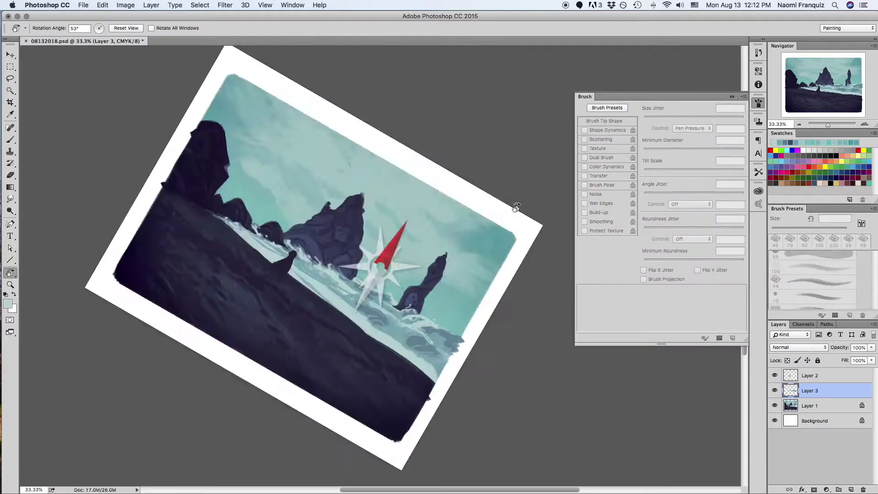
Step: Add white foam along the right-hand waves and below the central stack at 40 px
left_click_drag(459, 276, 499, 274)
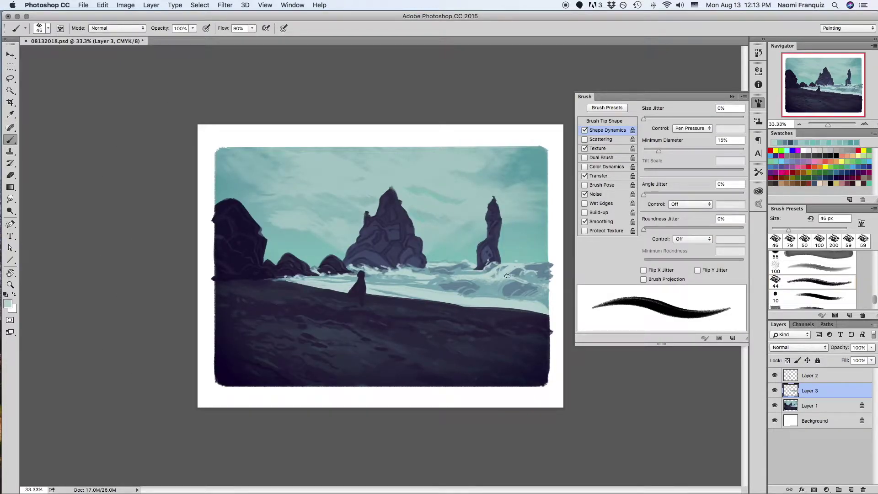
key("bracketright")
key("bracketright")
key("bracketright")
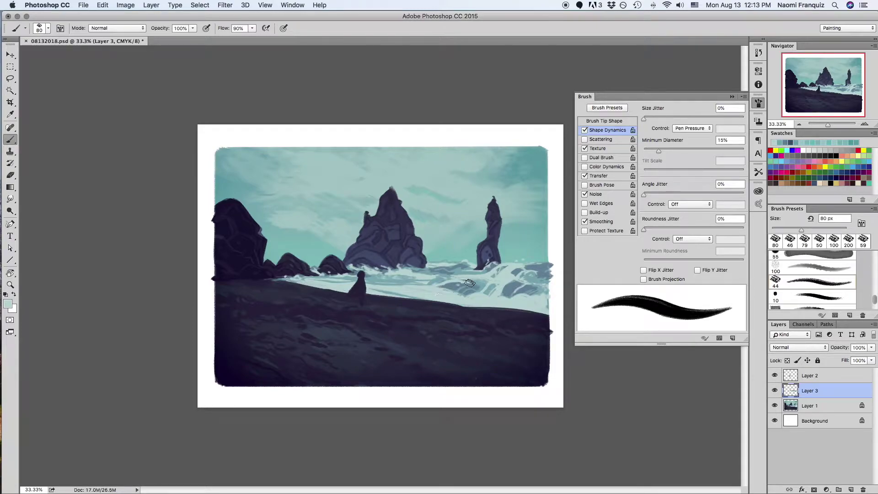
key("bracketleft")
key("bracketleft")
key("bracketleft")
key("bracketleft")
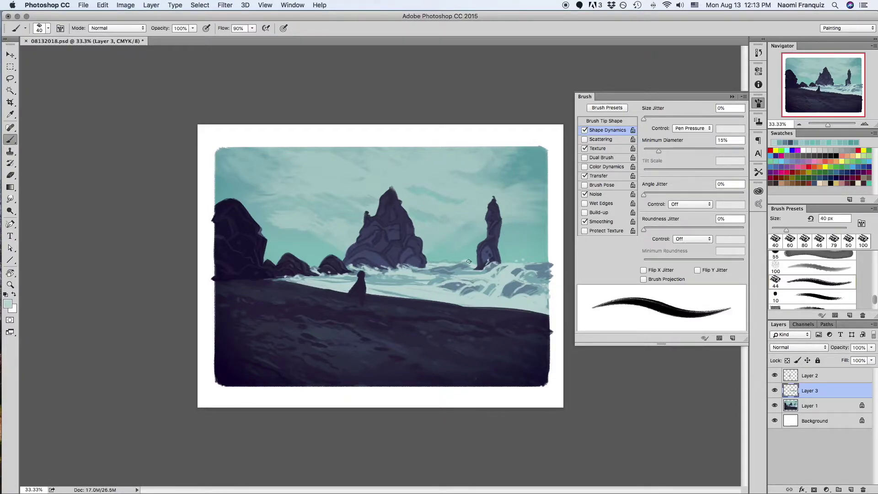
key("bracketleft")
mouse_move(405, 265)
left_mouse_down()
mouse_move(379, 268)
mouse_move(435, 274)
left_mouse_up()
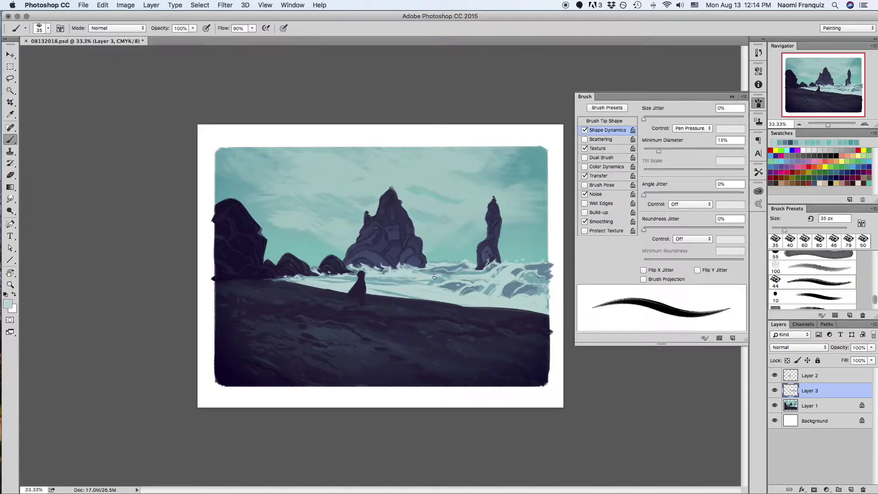
Step: Paint a light 59 px highlight along the foam's shoreline edge, then level the view
left_click_drag(501, 160, 338, 169)
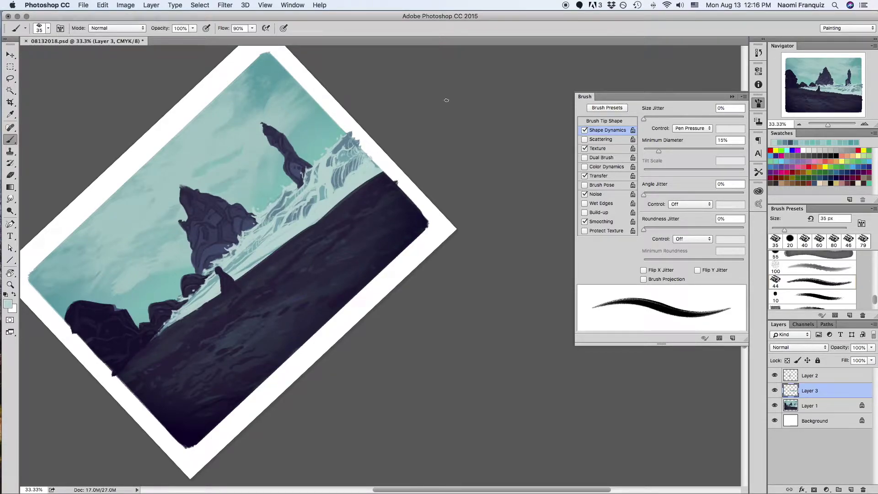
key("Return")
right_click(327, 158)
left_click_drag(386, 193, 393, 193)
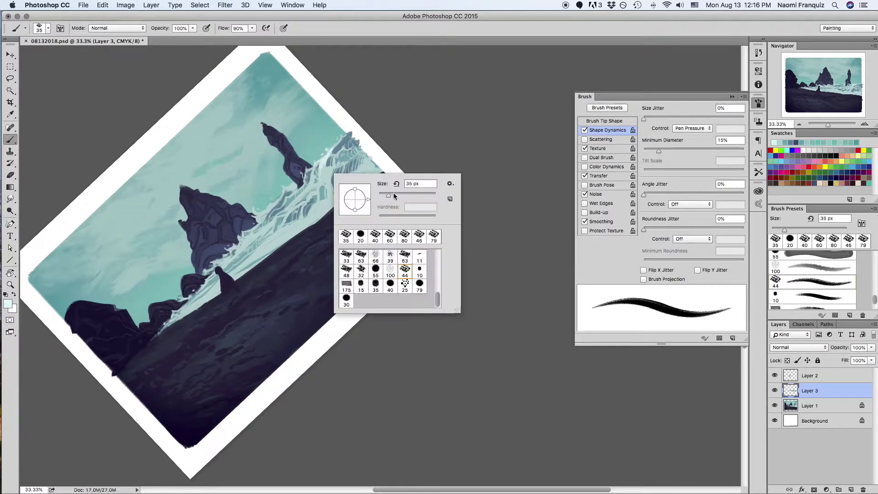
key("Return")
left_click_drag(270, 235, 384, 167)
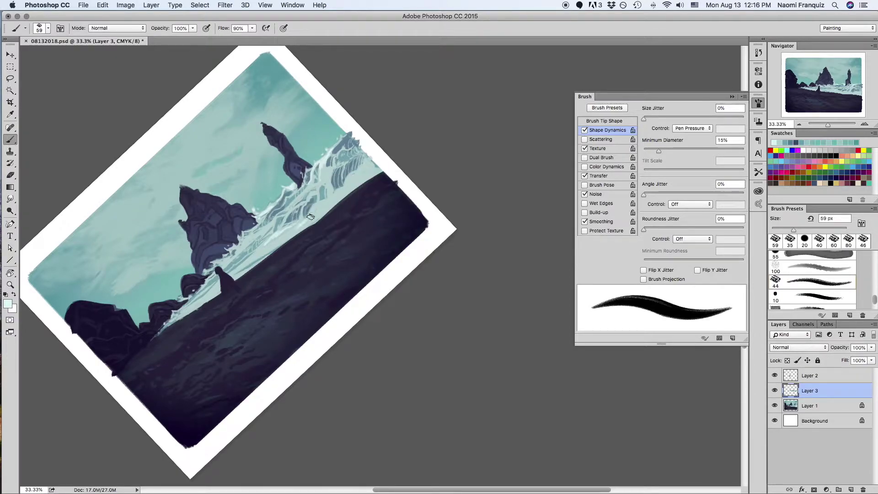
left_click_drag(347, 236, 514, 269)
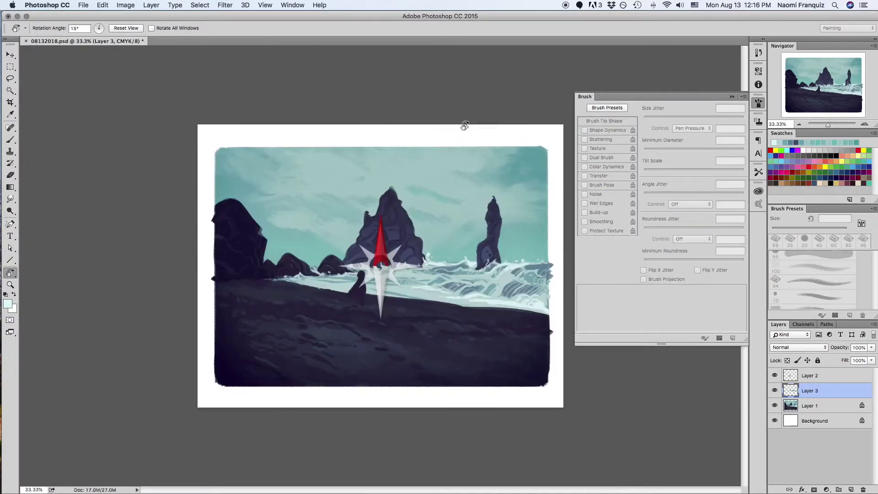
Step: Zoom to 50%, rotate the view about 25 degrees, and paint foam along the wave crest
right_click(514, 270)
key("Escape")
key("z")
left_click(457, 204)
key("F5")
key("r")
left_click_drag(457, 204, 412, 183)
key("b")
left_click_drag(348, 171, 376, 175)
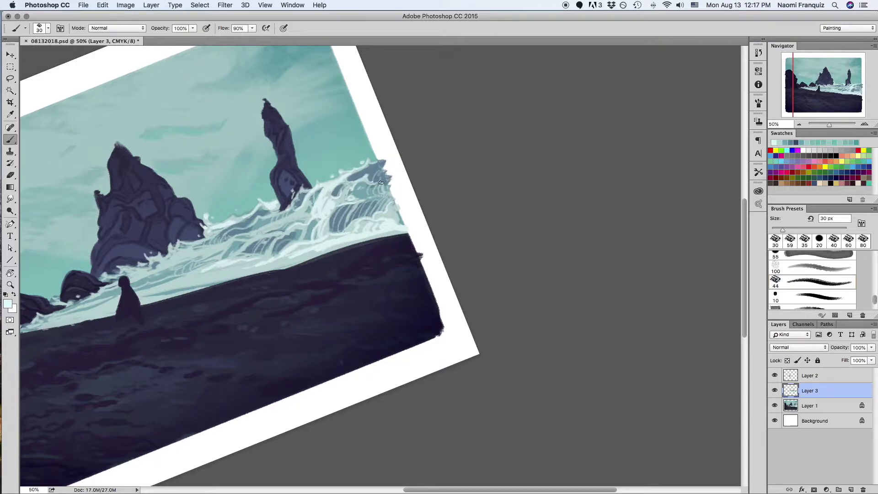
Step: Paint more light foam along the wave edge below the left rock spire
mouse_move(275, 212)
left_mouse_down()
mouse_move(306, 185)
mouse_move(224, 253)
mouse_move(262, 236)
left_mouse_up()
mouse_move(306, 215)
left_mouse_down()
mouse_move(263, 247)
mouse_move(221, 259)
left_mouse_up()
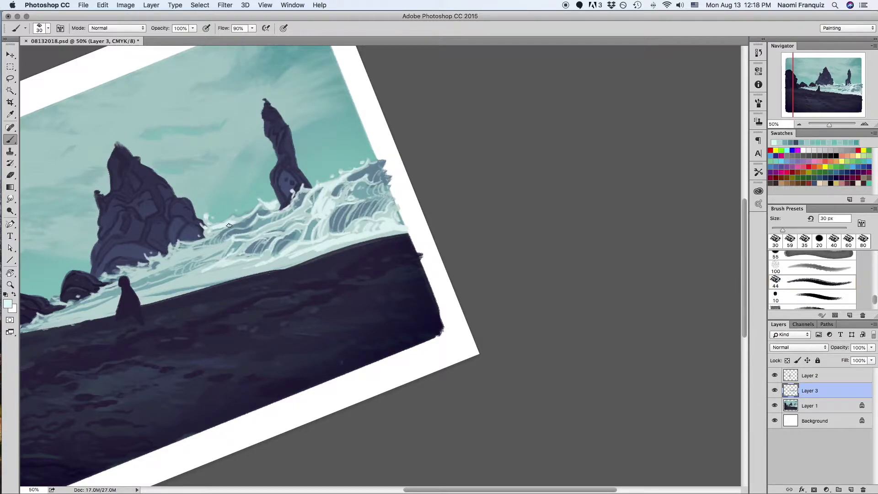
left_click_drag(336, 205, 426, 186)
left_click_drag(260, 220, 235, 245)
mouse_move(316, 214)
left_mouse_down()
mouse_move(274, 225)
mouse_move(249, 246)
mouse_move(320, 215)
mouse_move(226, 269)
mouse_move(228, 277)
left_mouse_up()
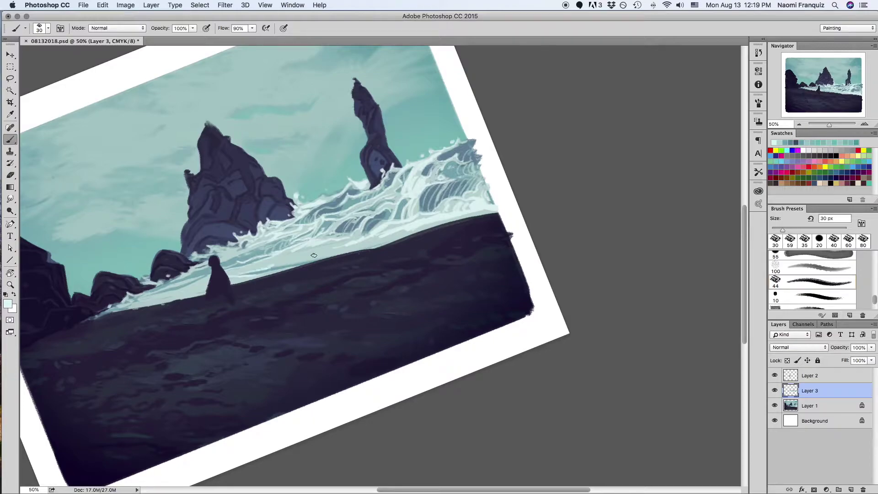
left_click_drag(277, 261, 325, 244)
Step: Rotate the view about 50 degrees, paint foam along the waterline below the rocks, then reset
key("r")
key("Escape")
mouse_move(550, 166)
left_mouse_down()
mouse_move(574, 275)
mouse_move(558, 347)
left_mouse_up()
key("b")
left_click_drag(172, 128, 221, 202)
left_click_drag(199, 156, 249, 245)
mouse_move(188, 132)
left_mouse_down()
mouse_move(224, 188)
mouse_move(279, 240)
mouse_move(281, 258)
left_mouse_up()
key("r")
key("Escape")
key("b")
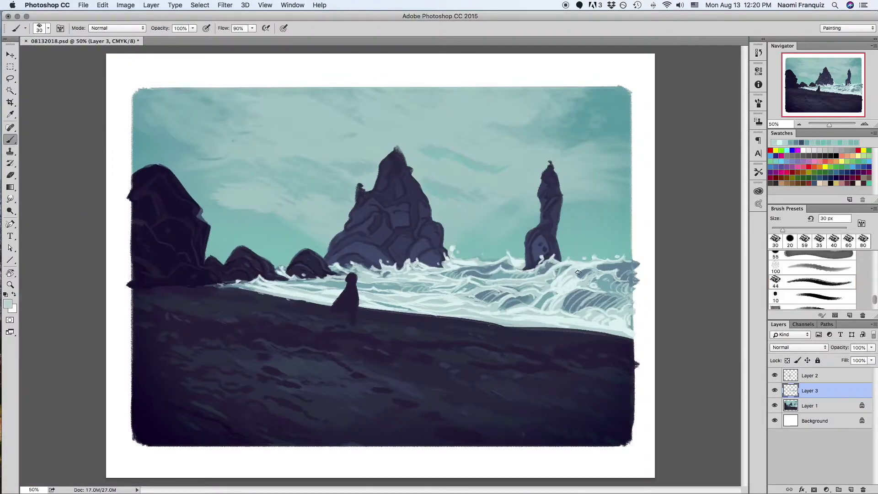
Step: Save the painting and paint a short dark navy stroke over the foam edge
key("ctrl+s")
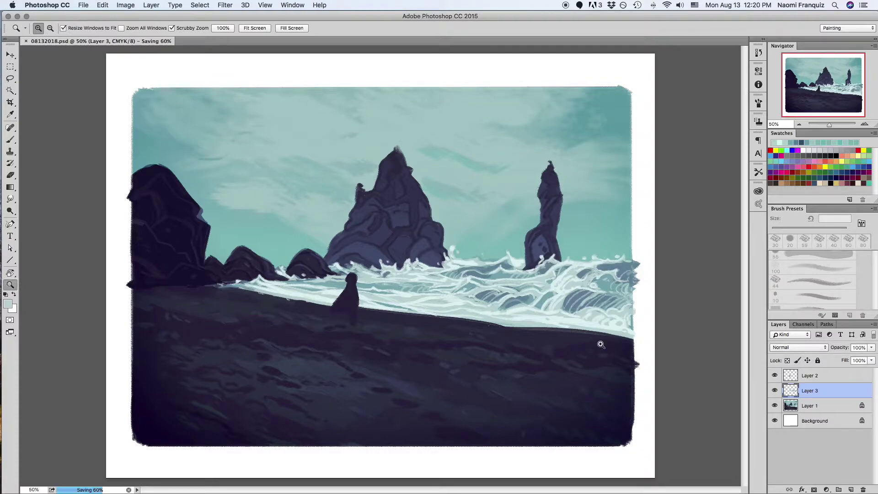
left_click(230, 290, "alt")
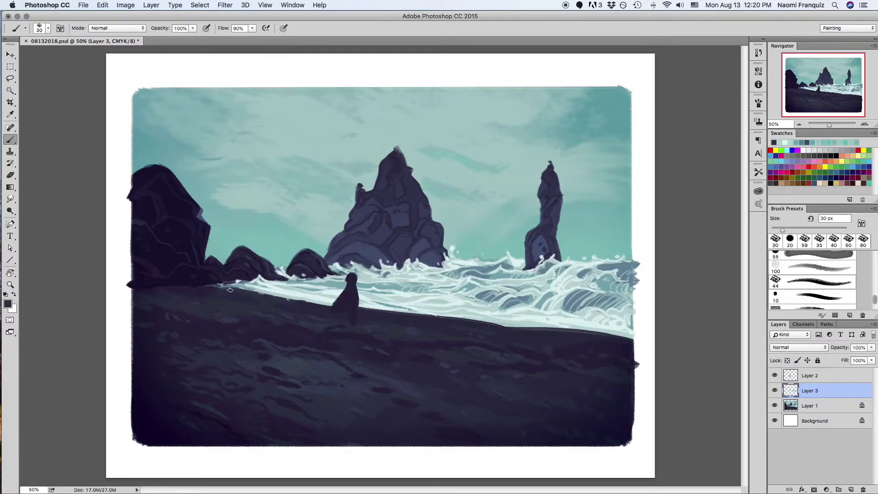
left_click(224, 284, "alt")
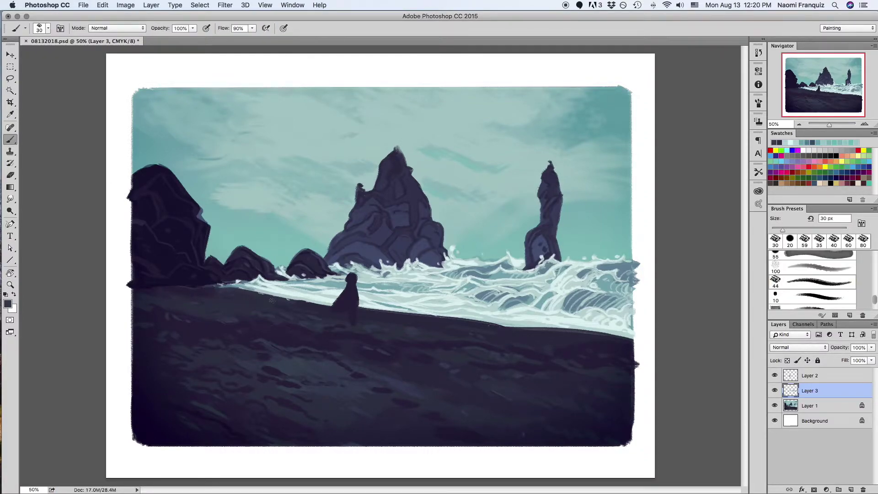
left_click_drag(309, 303, 320, 304)
Step: Zoom out to the whole painting and paint dark texture across the beach at 70 px
key("super+minus")
key("bracketright")
key("bracketright")
key("bracketright")
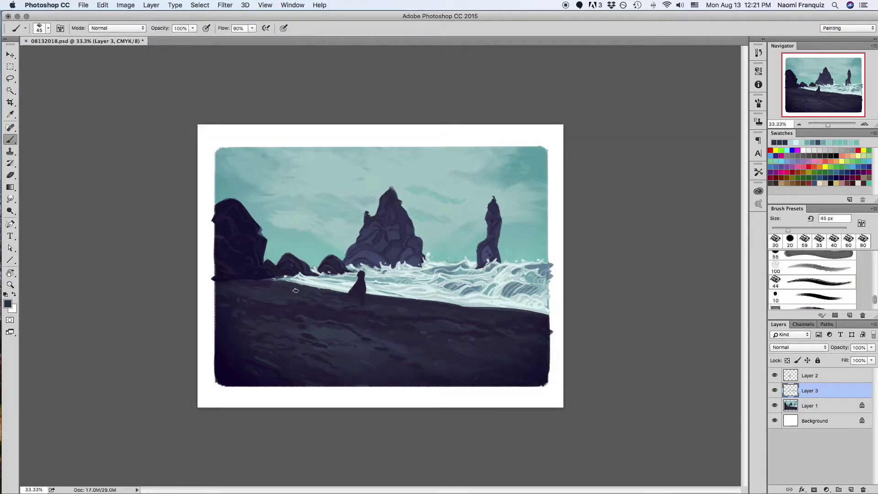
left_click(222, 285, "alt")
left_click(411, 320, "alt")
left_click_drag(438, 319, 538, 330)
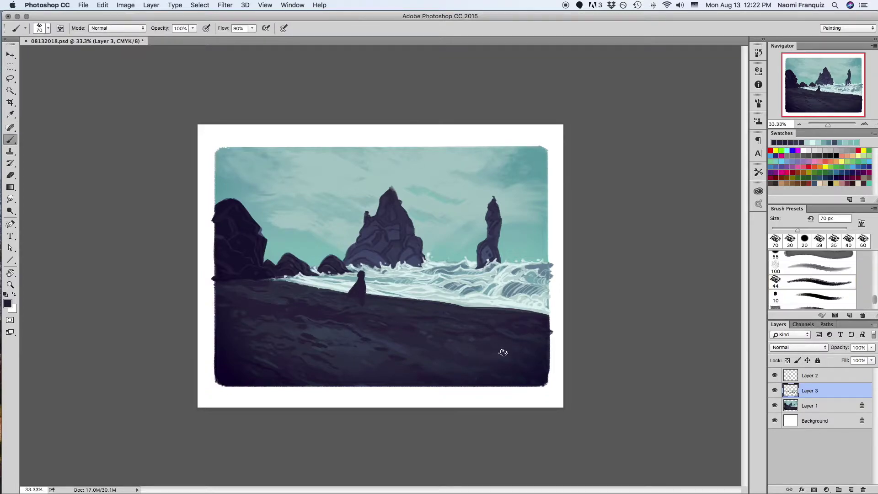
left_click(227, 319, "alt")
left_click_drag(215, 300, 246, 350)
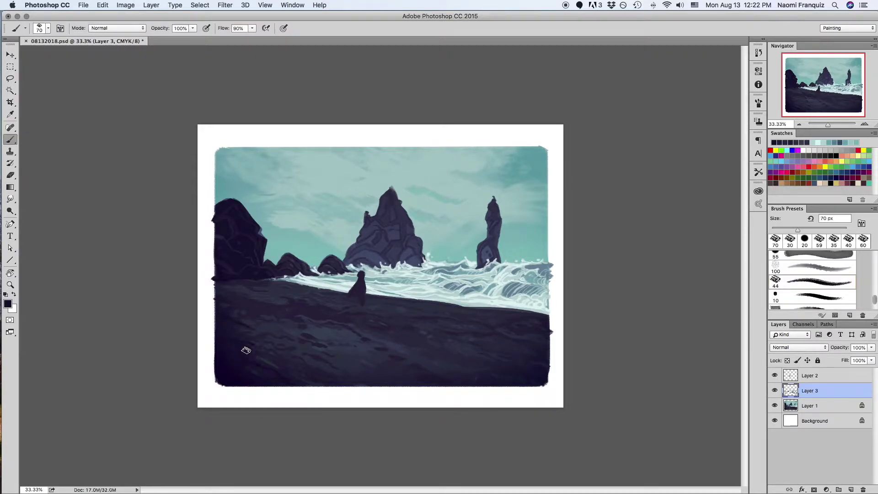
Step: Sample beach colours and dab dark navy texture over the sand, including its bottom edge
left_click(353, 378, "alt")
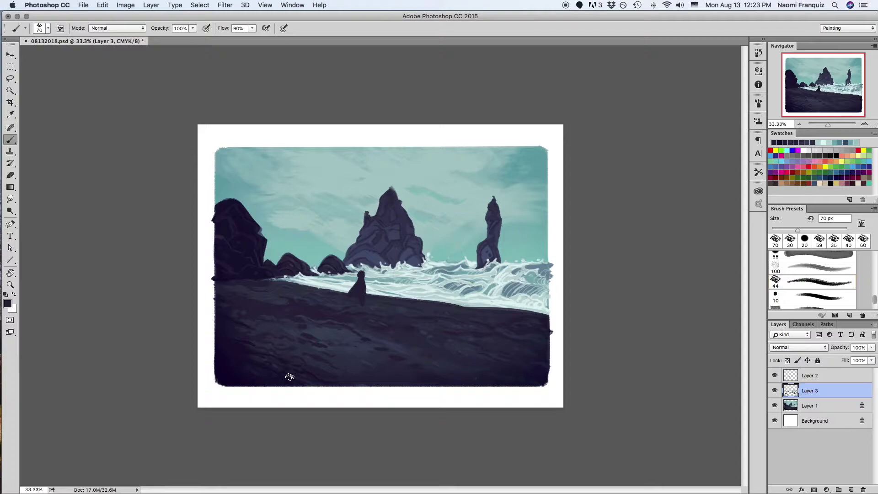
left_click_drag(251, 322, 274, 338)
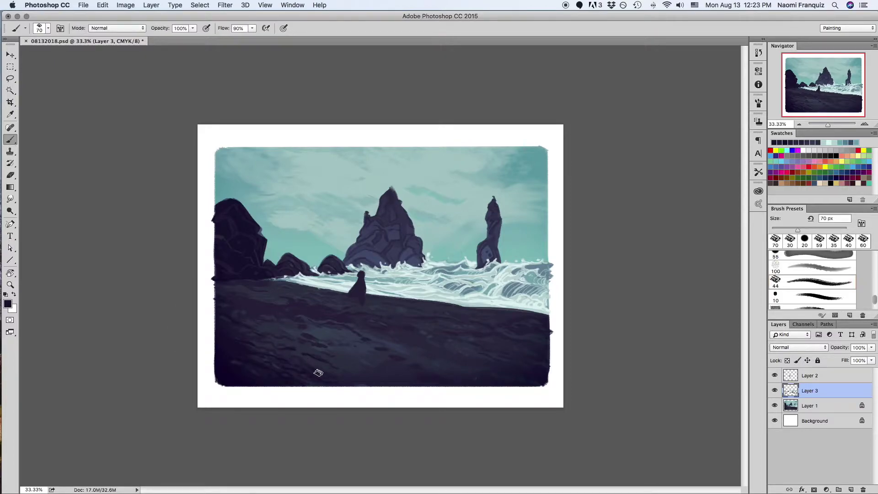
left_click_drag(318, 372, 340, 387)
left_click(257, 305, "alt")
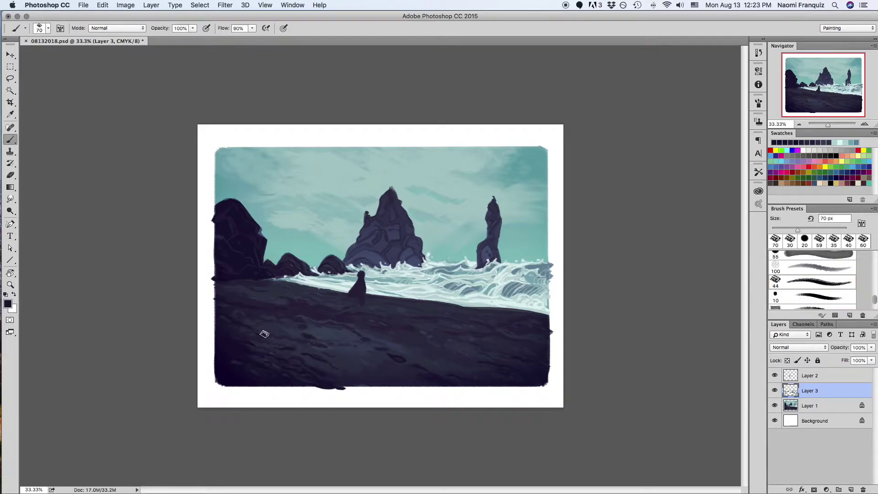
left_click(402, 332, "alt")
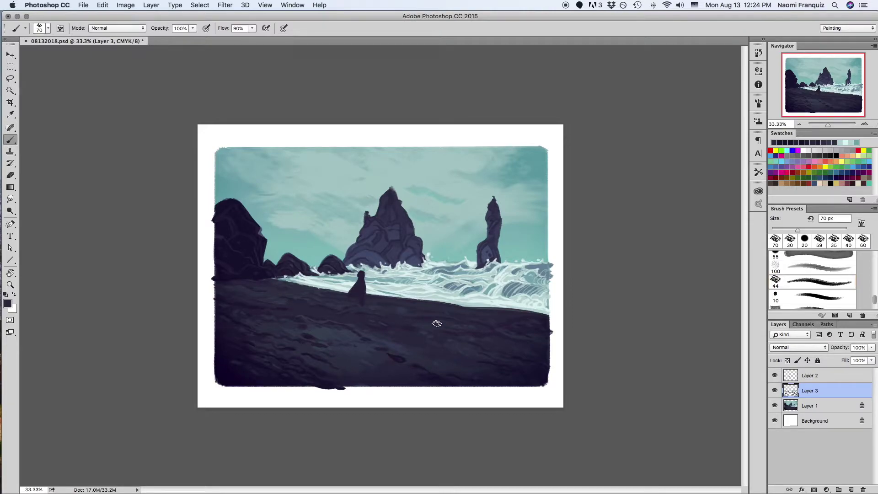
left_click(420, 368, "alt")
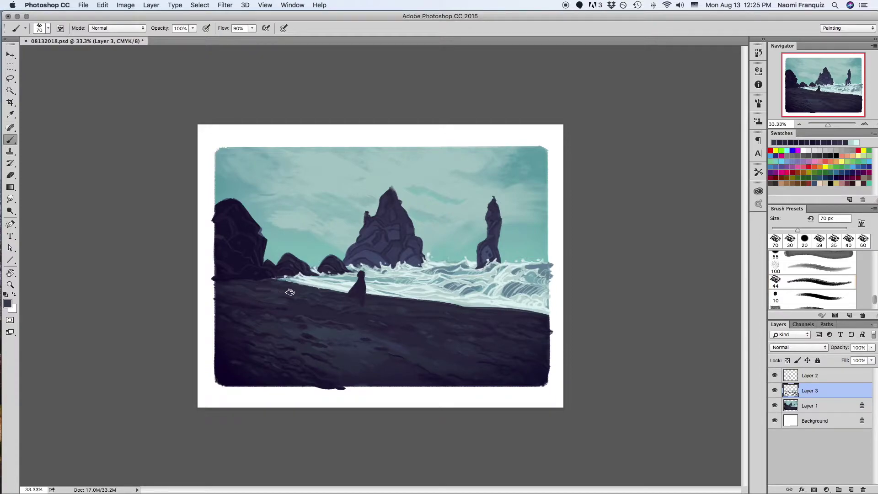
key("alt")
key("alt")
key("alt")
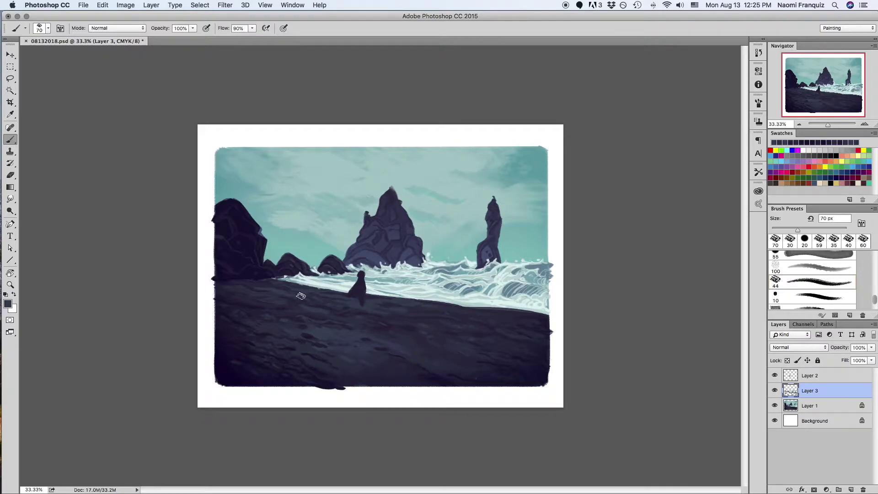
left_click_drag(363, 341, 352, 327)
left_click(363, 316, "alt")
left_click_drag(361, 318, 337, 341)
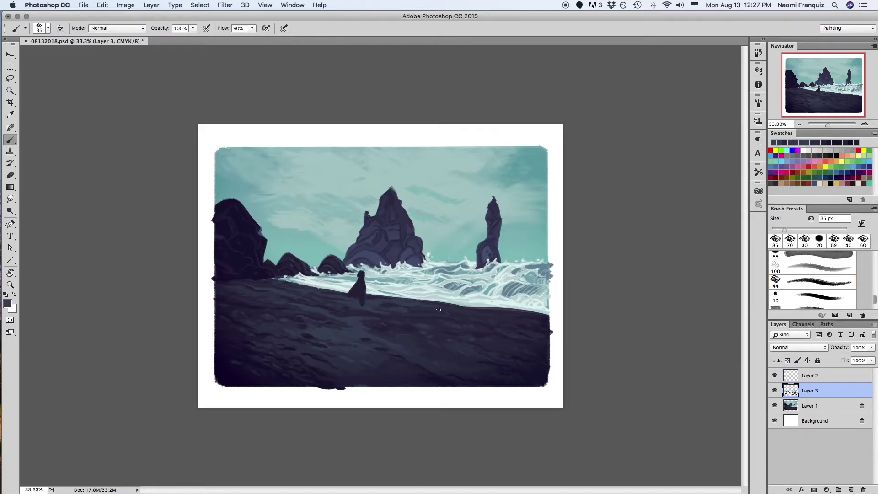
Step: Paint grey-teal ripple textures across the beach, resampling the dark navy sand colour
key("bracketright")
left_click(427, 347, "alt")
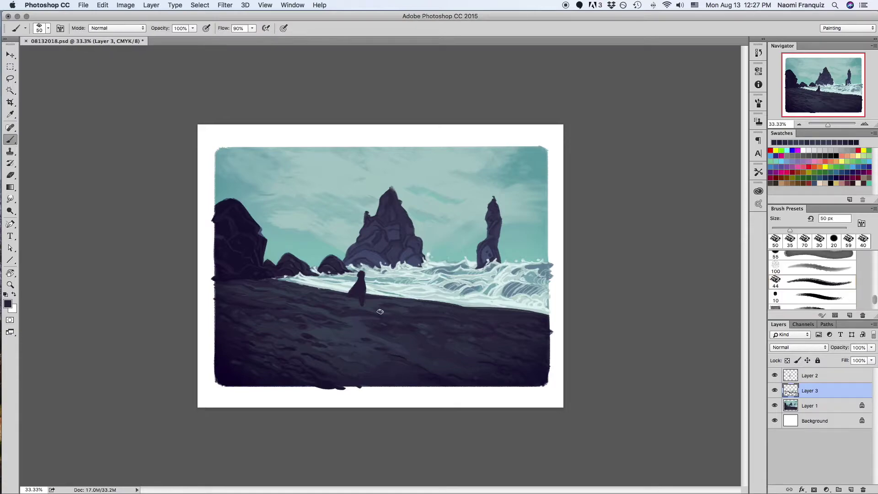
left_click(489, 343, "alt")
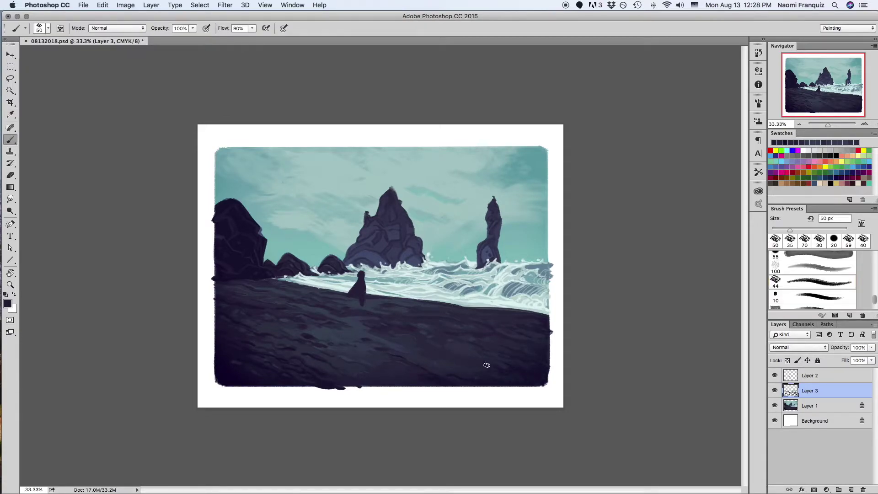
key("bracketright")
key("bracketright")
key("bracketright")
left_click(8, 303)
key("Return")
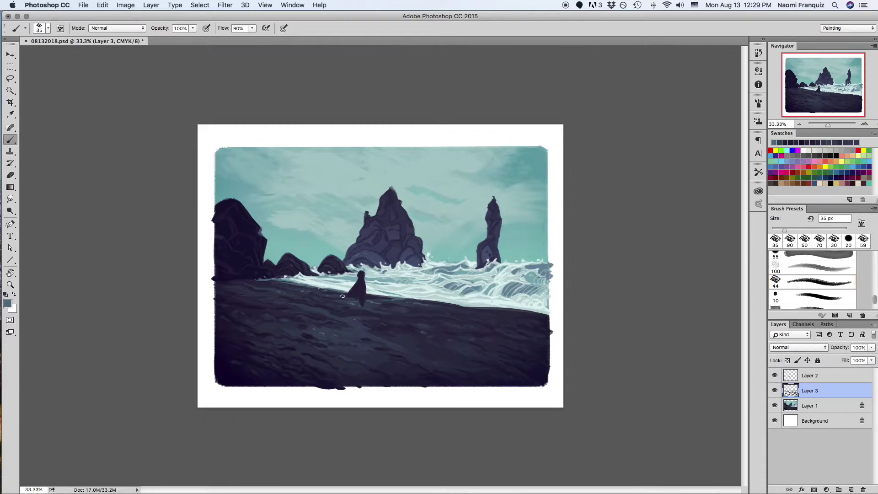
left_click(343, 326, "alt")
key("ctrl+shift+alt+n")
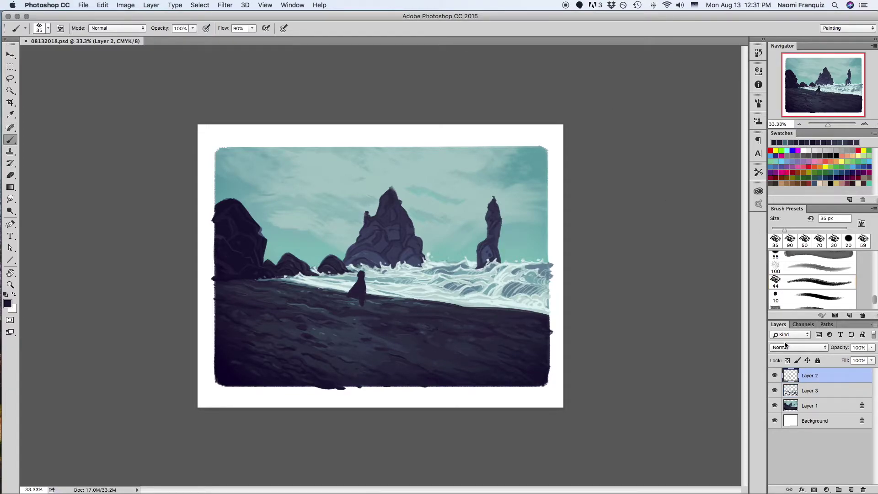
Step: Zoom to 66.67% on the figure and paint its outstretched arm and cloak hem
key("i")
key("ctrl+plus")
key("ctrl+plus")
scroll(300, 315, "up", 4)
scroll(300, 315, "right", 3)
key("b")
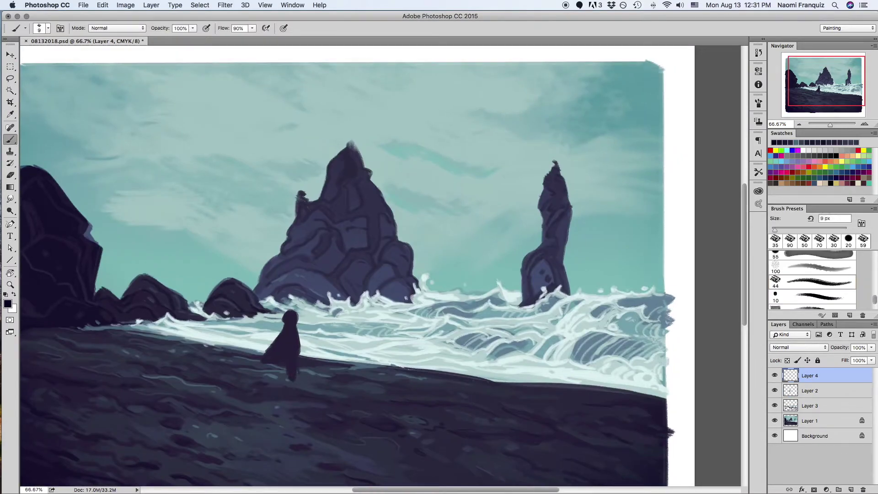
mouse_move(295, 332)
left_mouse_down()
mouse_move(263, 350)
mouse_move(311, 361)
mouse_move(284, 365)
left_mouse_up()
key("bracketright")
key("bracketright")
left_click_drag(283, 325, 256, 355)
key("bracketleft")
key("bracketleft")
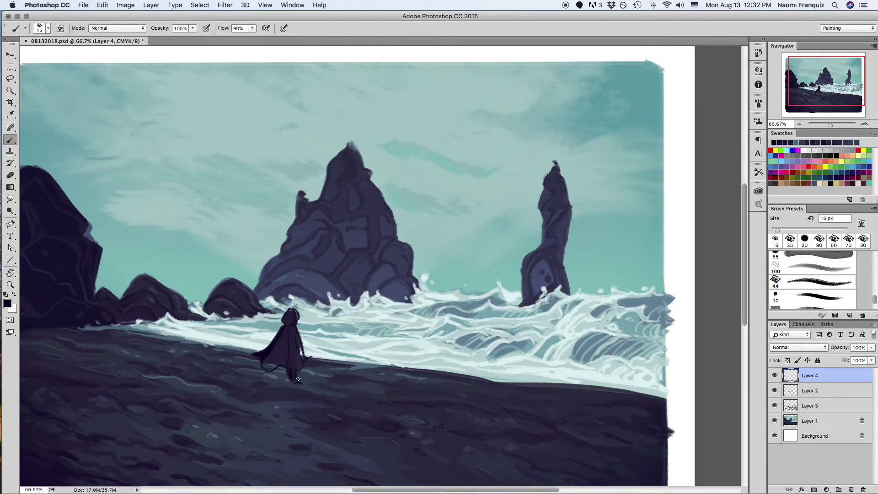
Step: Choose a dark olive colour and paint the figure's cloak
key("i")
key("alt+bracketleft")
key("ctrl+minus")
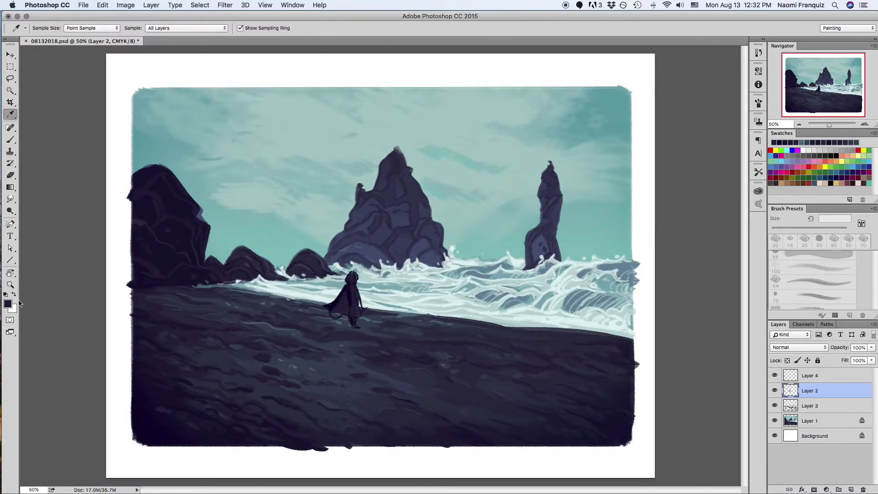
left_click(8, 303)
left_click_drag(687, 341, 687, 398)
left_click(768, 292)
key("b")
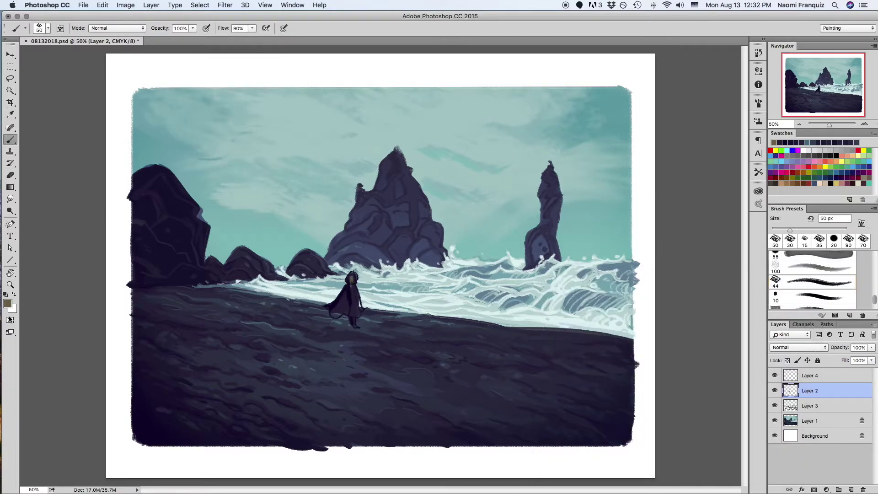
left_click(7, 303)
left_click_drag(684, 438, 684, 388)
left_click(767, 292)
mouse_move(337, 294)
left_mouse_down()
mouse_move(342, 314)
mouse_move(359, 316)
left_mouse_up()
Step: Merge Layer 4 down into Layer 2 and bring up the brush settings
key("alt+bracketright")
key("ctrl+e")
key("i")
key("b")
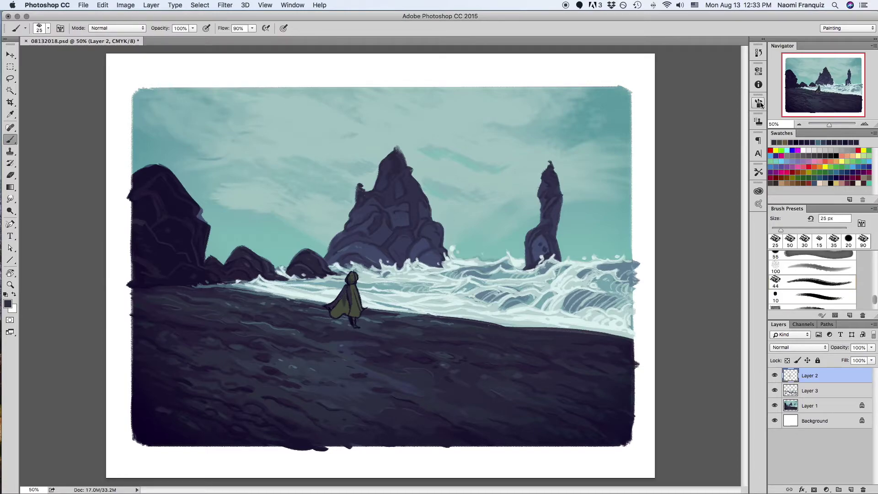
key("F5")
right_click(351, 316)
key("Escape")
key("i")
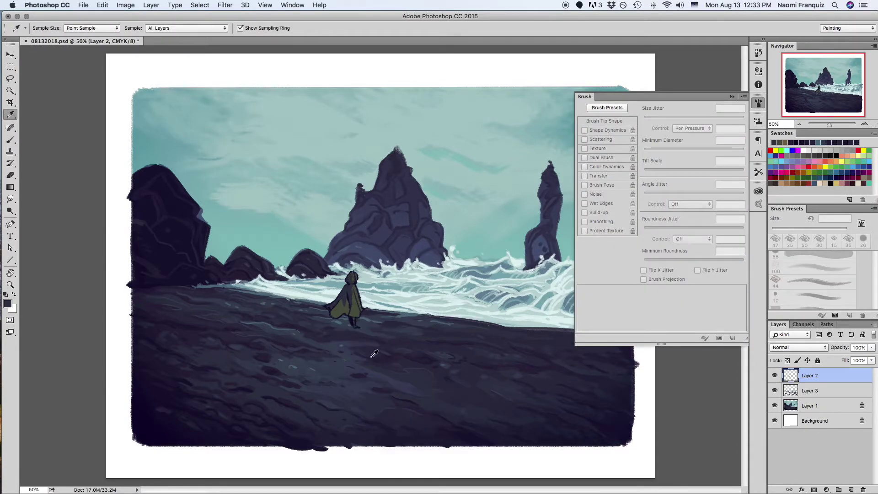
Step: Repaint the figure's cloak in a dark colour with the Brush
left_click(8, 303)
key("Return")
key("b")
mouse_move(356, 287)
left_mouse_down()
mouse_move(352, 311)
mouse_move(333, 315)
mouse_move(348, 314)
left_mouse_up()
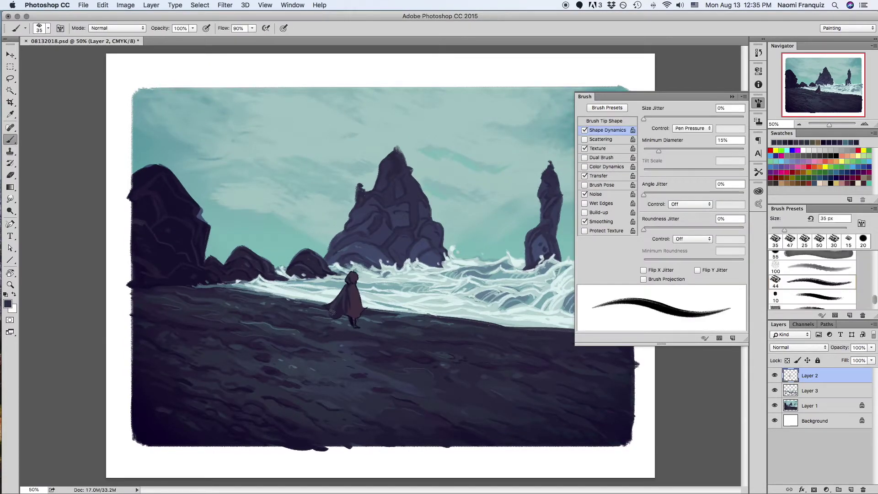
Step: Erase the old cloaked figure and sample the sky teal as paint colour
key("e")
key("b")
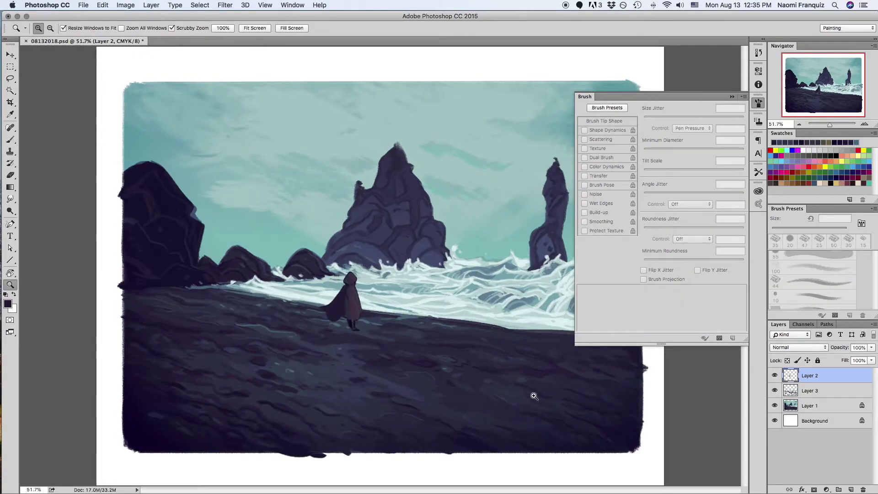
key("ctrl+minus")
key("ctrl+minus")
key("ctrl+plus")
key("i")
key("g")
left_click(375, 183, "alt")
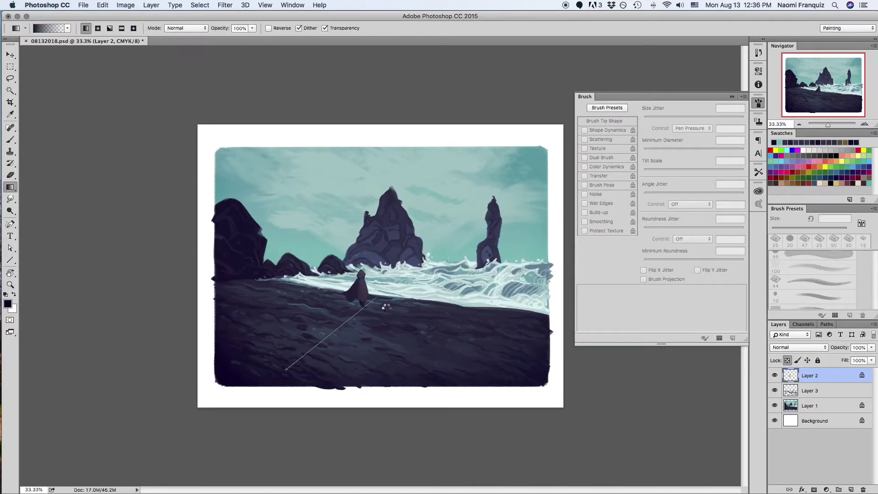
Step: Sketch rough lines of a new figure at the shoreline with a 20 px brush
key("b")
key("d")
key("ctrl+plus")
key("bracketright")
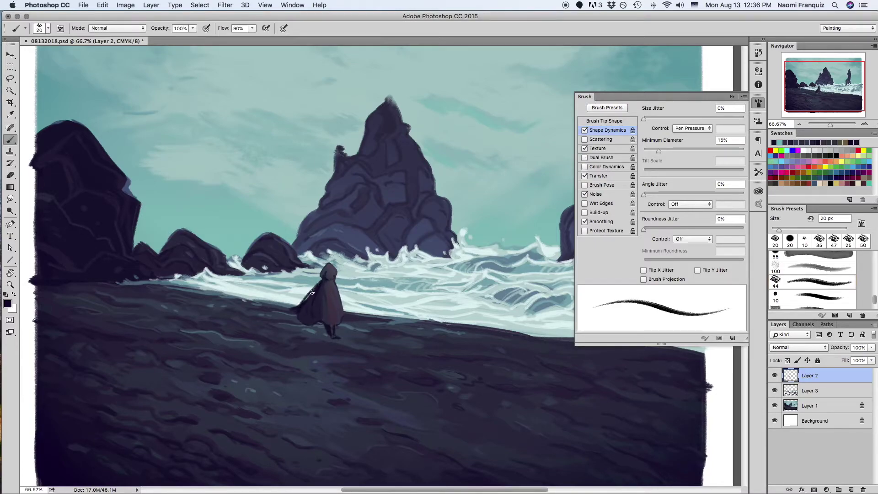
key("e")
key("z")
key("ctrl+minus")
key("ctrl+minus")
key("b")
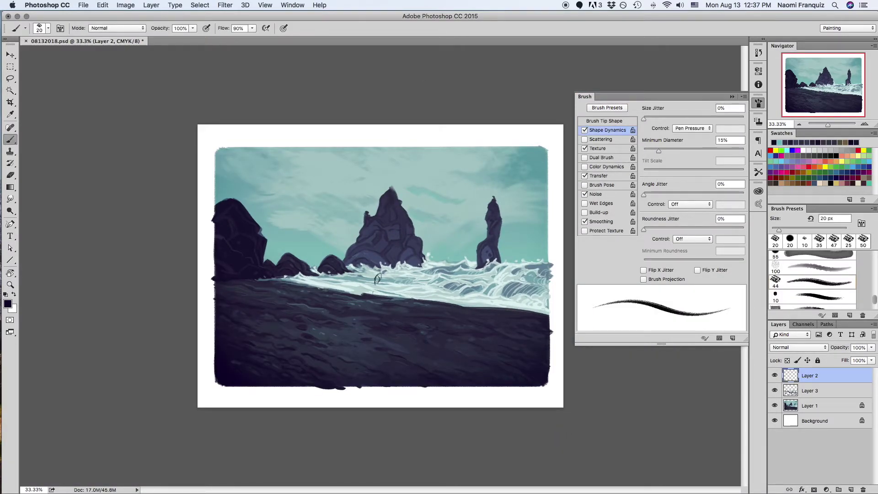
key("ctrl+t")
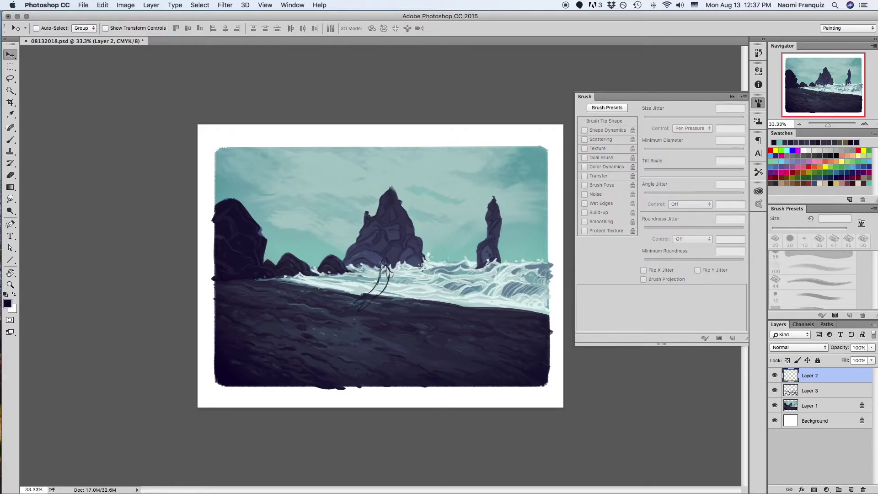
Step: Shrink and reposition the figure sketch, then block it in with light pink
left_click_drag(418, 322, 398, 304)
key("Return")
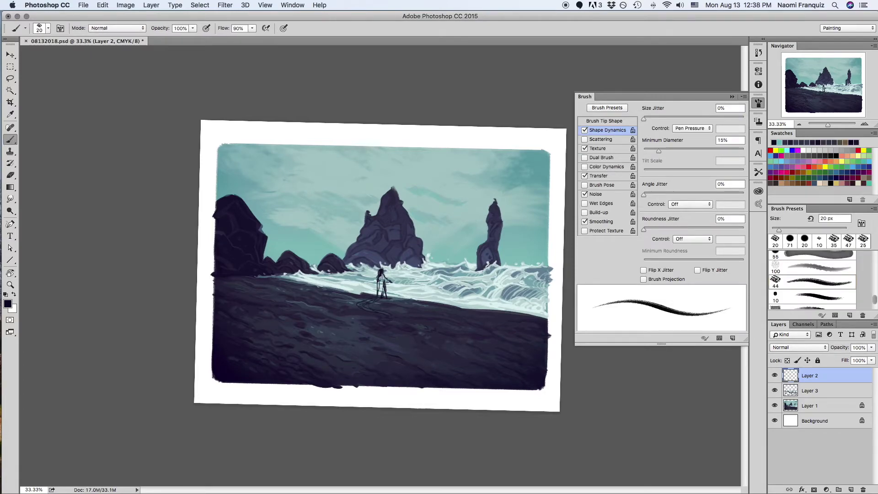
left_click(9, 303)
left_click_drag(683, 331, 683, 311)
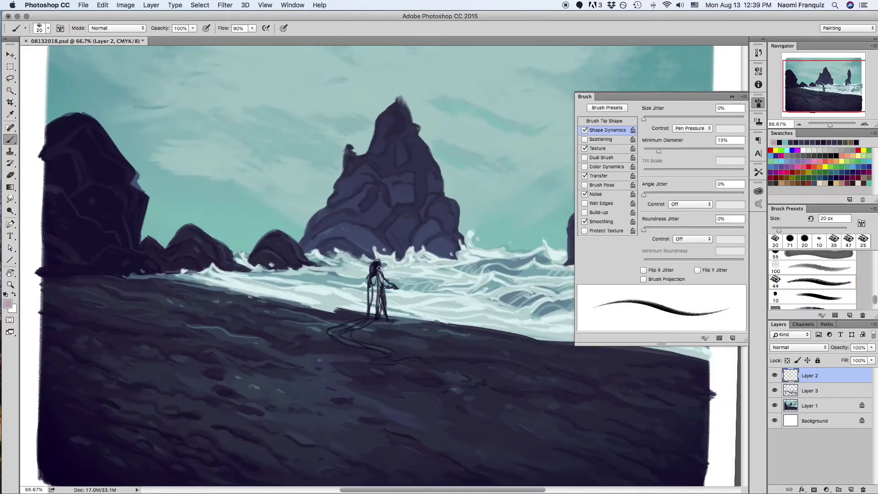
left_click_drag(378, 269, 386, 320)
Step: On a new layer, paint a white trail flowing from the figure
key("e")
key("z")
left_click(411, 289, "alt")
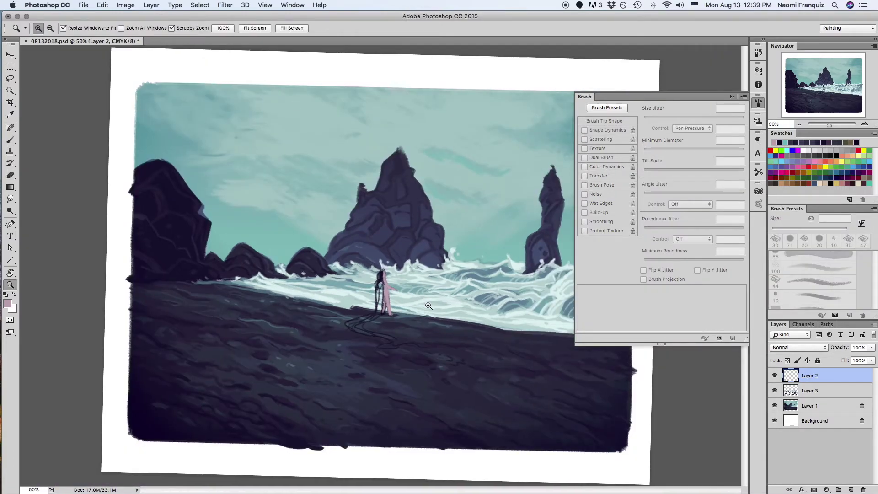
key("b")
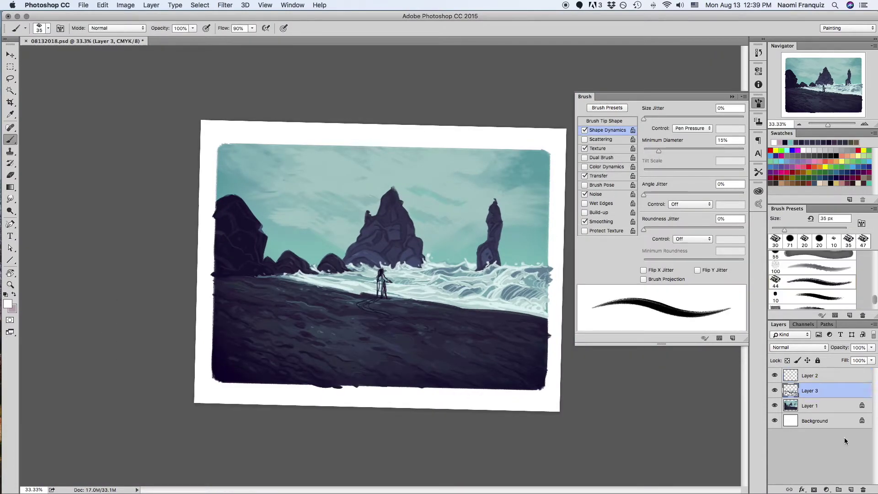
key("alt+bracketleft")
key("ctrl+shift+alt+n")
key("x")
mouse_move(380, 297)
left_mouse_down()
mouse_move(368, 311)
mouse_move(425, 328)
left_mouse_up()
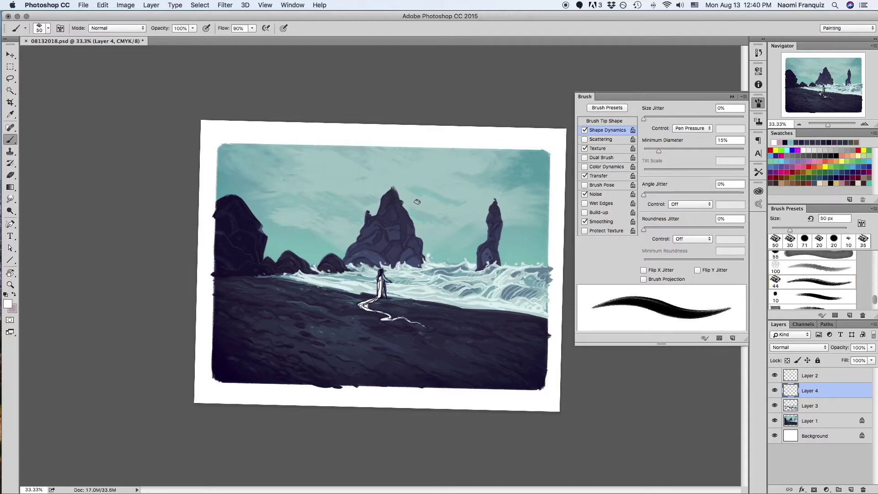
Step: On another new layer, paint black strokes on the figure's sides and down the trail
key("ctrl+plus")
key("ctrl+shift+alt+n")
key("bracketleft")
key("bracketleft")
key("bracketleft")
key("x")
key("d")
left_click(382, 271)
left_click_drag(383, 278, 386, 307)
left_click_drag(378, 278, 377, 299)
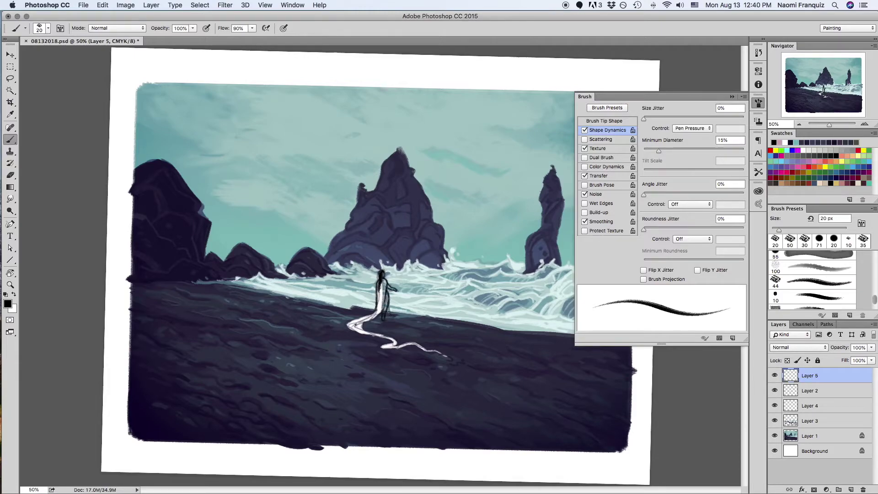
left_click_drag(384, 297, 353, 322)
Step: Delete Layer 2, zoom out to 25%, and shift the figure and trail slightly right
key("Delete")
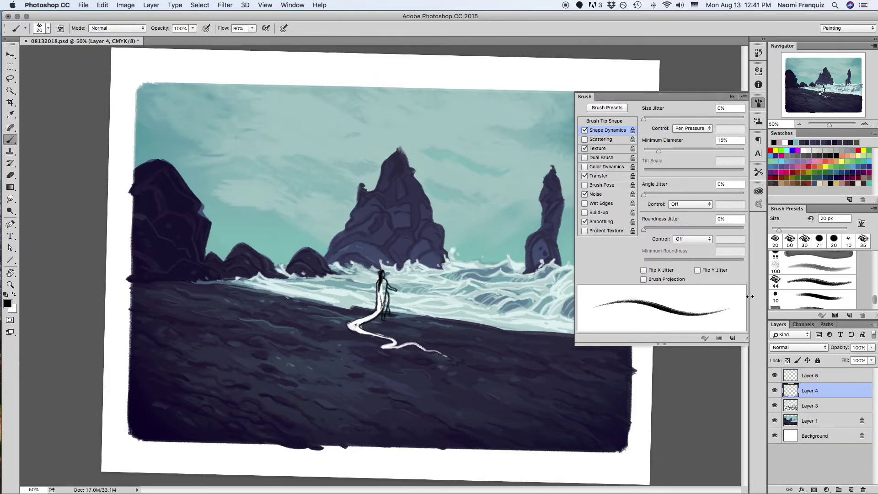
key("z")
left_click(456, 168, "alt")
key("v")
key("alt+shift+bracketright")
left_click_drag(414, 274, 427, 274)
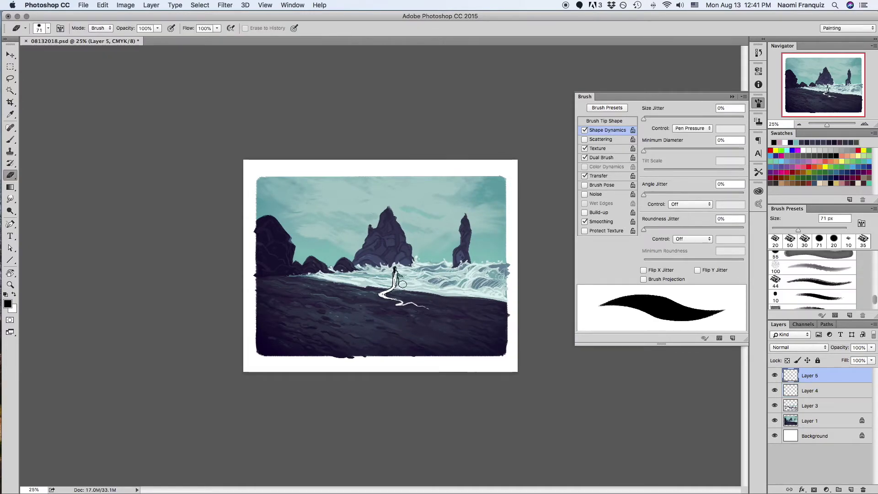
Step: Lock Layer 5 transparency, target Layer 4, and sample pale green, beige and cyan-white
key("super+equal")
key("m")
left_click(797, 381)
key("slash")
key("b")
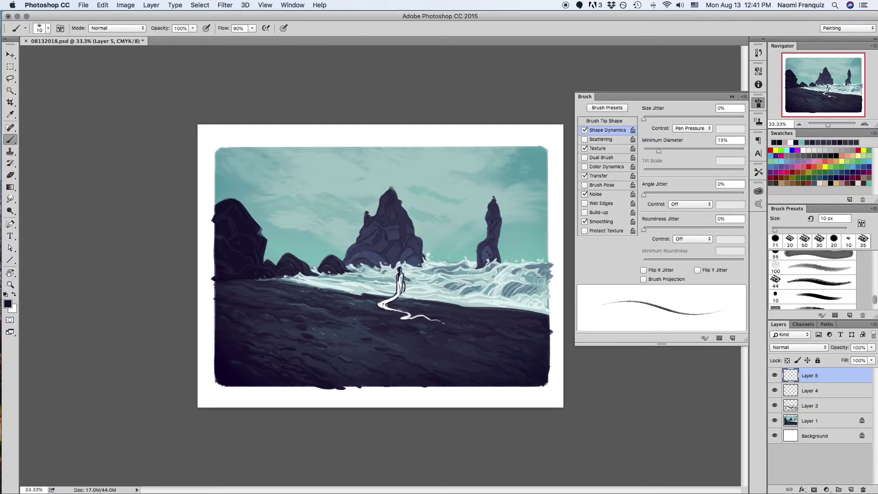
left_click(795, 391)
left_click(403, 284)
key("Return")
left_click(399, 270)
key("Return")
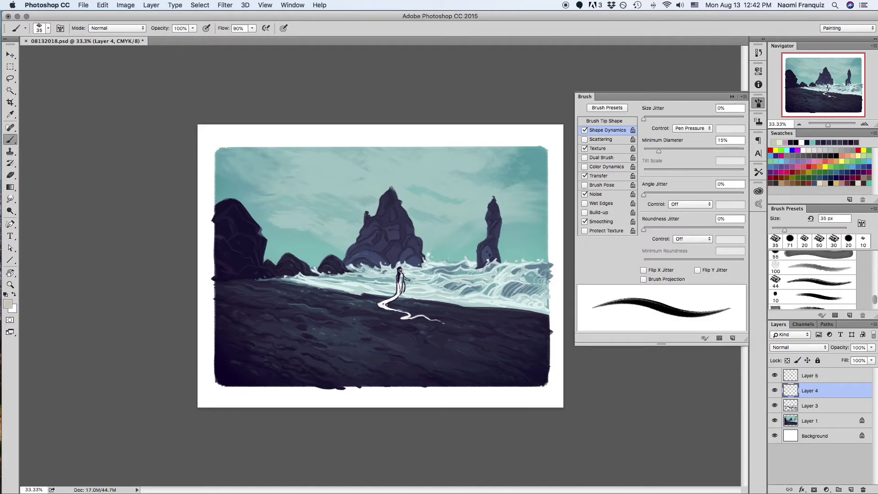
left_click(386, 302, "alt")
Step: Replace the earlier trail strokes with a white trail extending lower right with wavy branches
key("ctrl+z")
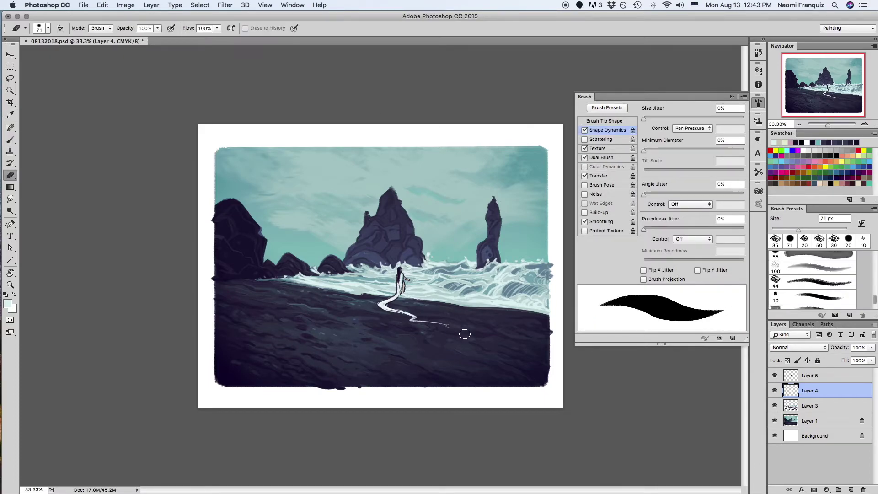
key("ctrl+z")
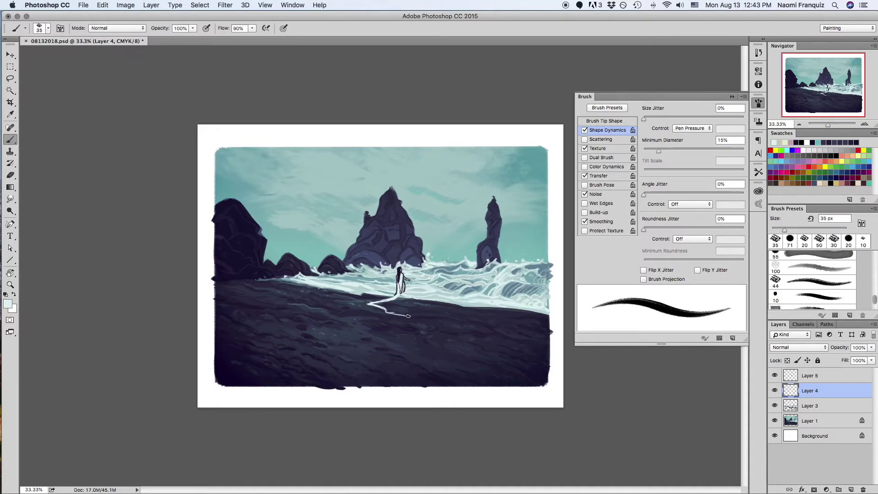
left_click_drag(432, 326, 518, 385)
mouse_move(421, 323)
left_mouse_down()
mouse_move(443, 347)
mouse_move(509, 374)
mouse_move(446, 344)
mouse_move(455, 335)
left_mouse_up()
key("bracketright")
key("bracketright")
key("bracketright")
Step: Target Layer 5 with a 35 px brush and sample blue-grey and blue-teal stream colours
key("alt+bracketright")
key("bracketleft")
key("bracketleft")
key("bracketleft")
left_click(399, 270, "alt")
left_click(397, 284, "alt")
key("slash")
left_click(404, 278, "alt")
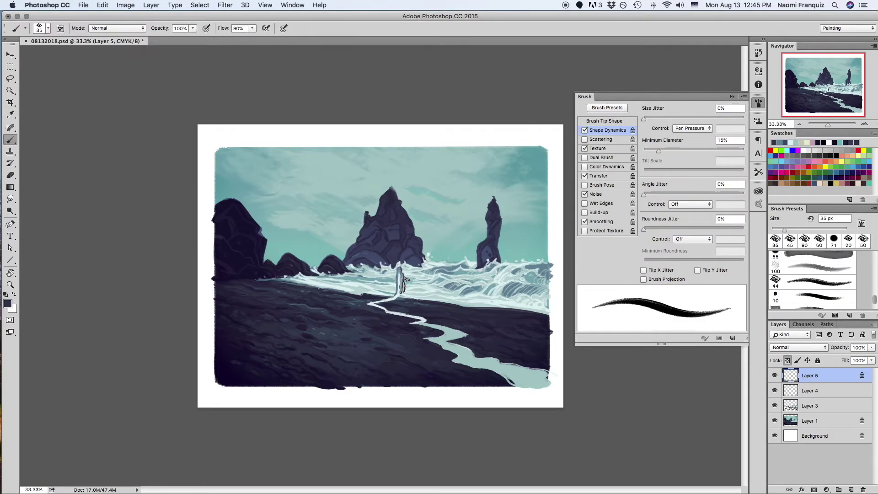
left_click(398, 281, "alt")
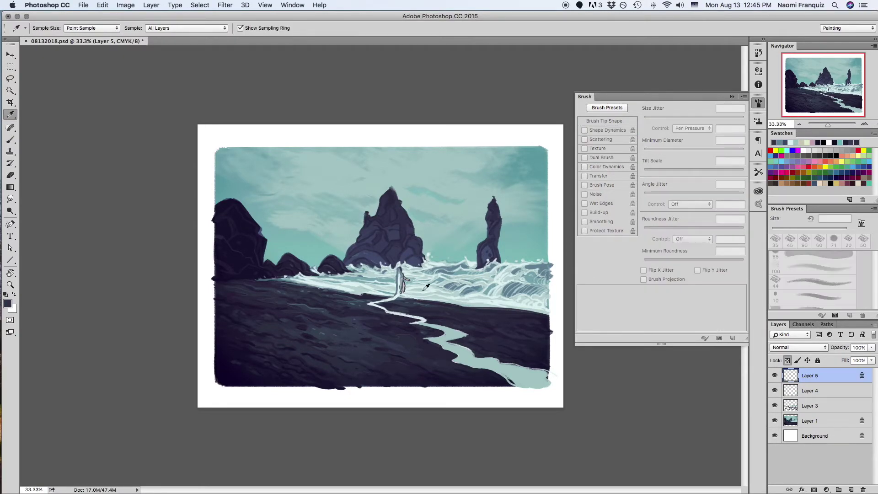
left_click(397, 284, "alt")
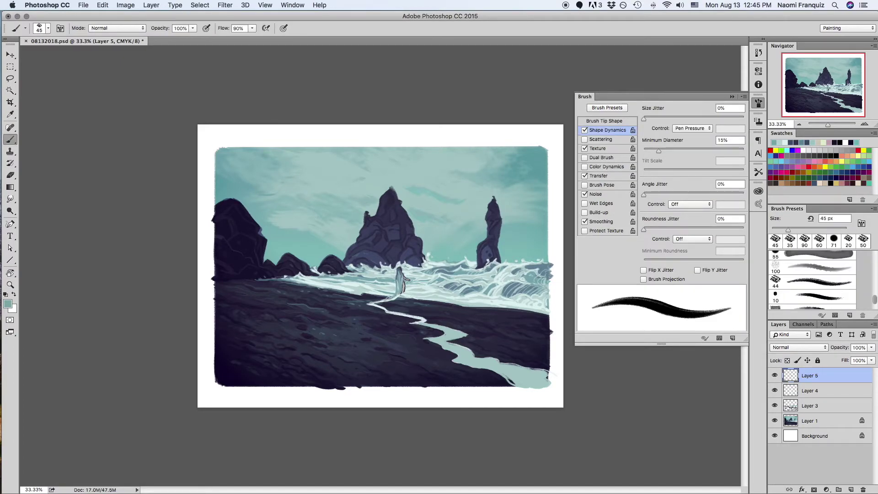
Step: Paint darker teal stream down toward the lower right with a 60 px brush
left_click(399, 291, "alt")
key("bracketleft")
key("bracketleft")
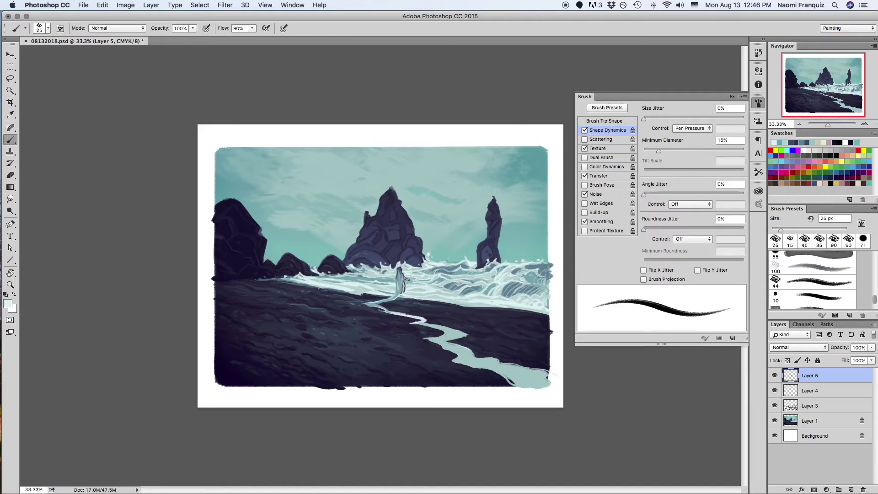
left_click(385, 306, "alt")
key("bracketright")
key("bracketright")
key("bracketright")
left_click(387, 307, "alt")
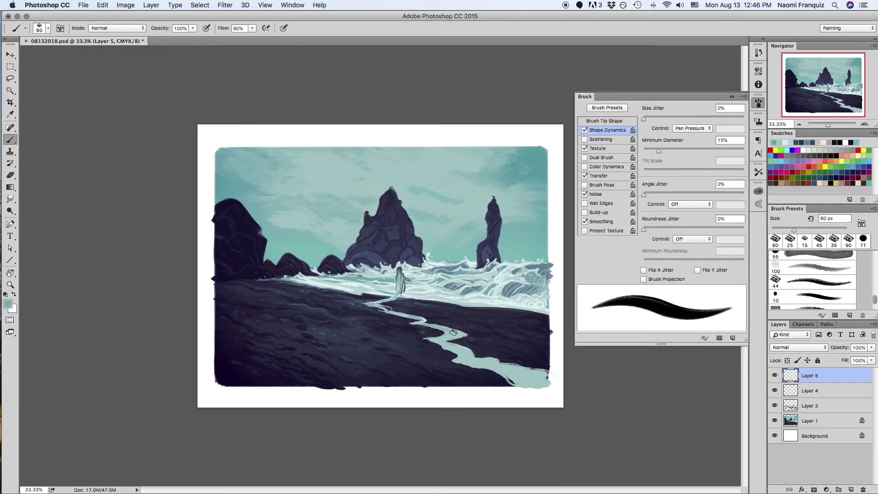
left_click_drag(461, 359, 543, 383)
Step: Add light highlights along the stream edge and teal at the lower-right corner
left_click(543, 383, "alt")
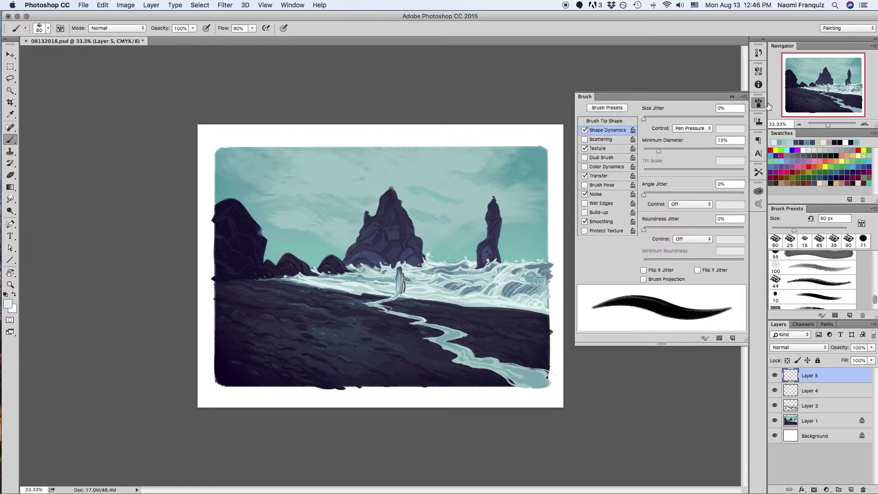
left_click(804, 240)
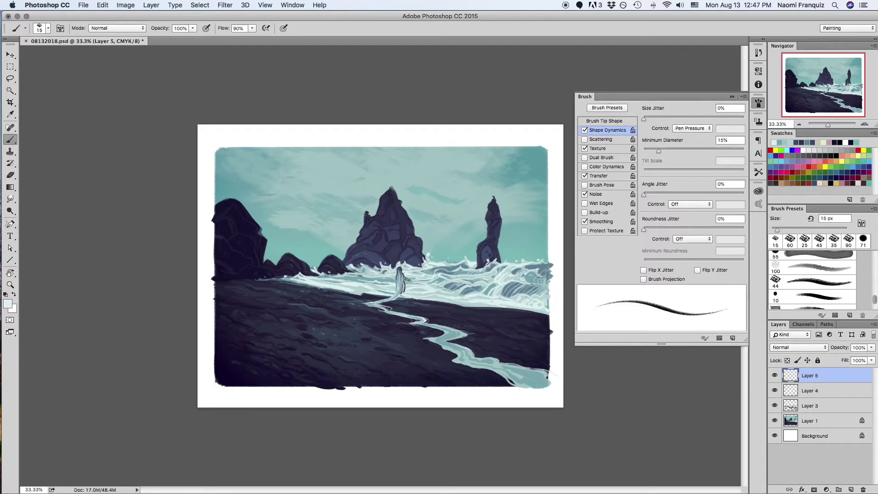
key("bracketright")
key("bracketright")
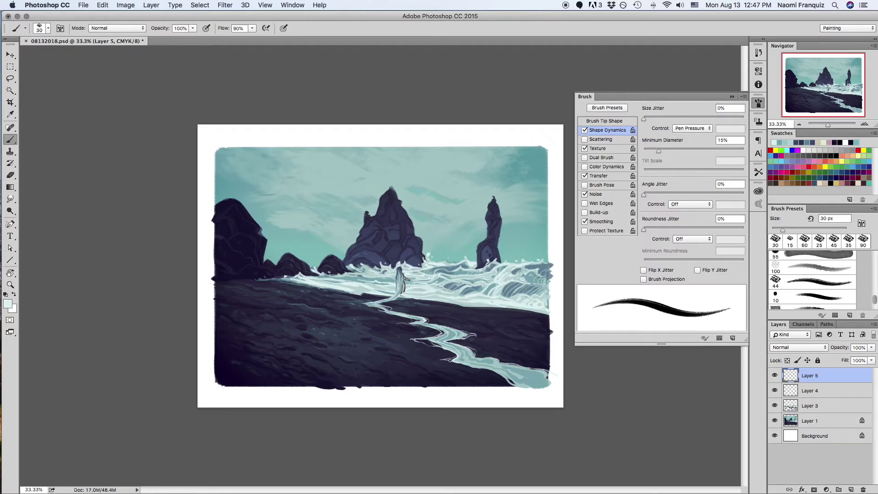
left_click_drag(491, 371, 539, 379)
left_click(474, 352, "alt")
left_click(597, 148)
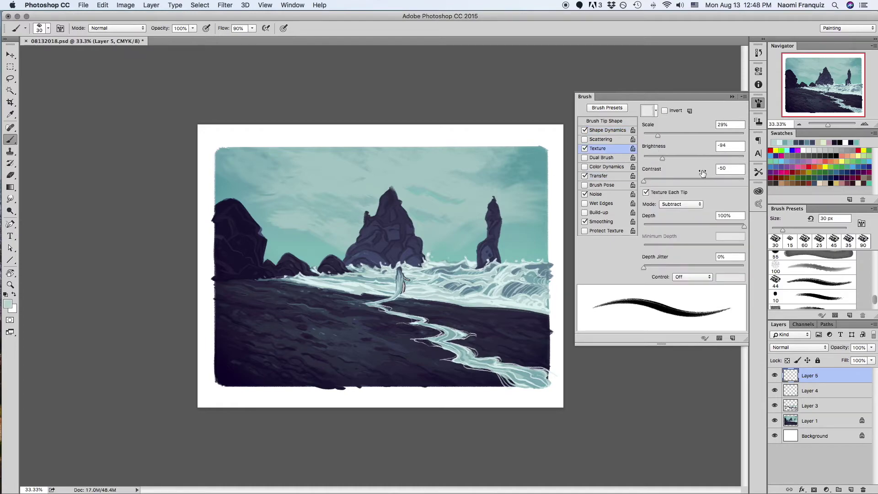
key("bracketright")
key("bracketright")
key("bracketright")
mouse_move(535, 397)
left_mouse_down()
mouse_move(543, 378)
mouse_move(527, 366)
left_mouse_up()
Step: Brighten the water at the lower-right corner with paler teal using a 50 px brush
key("bracketright")
key("bracketright")
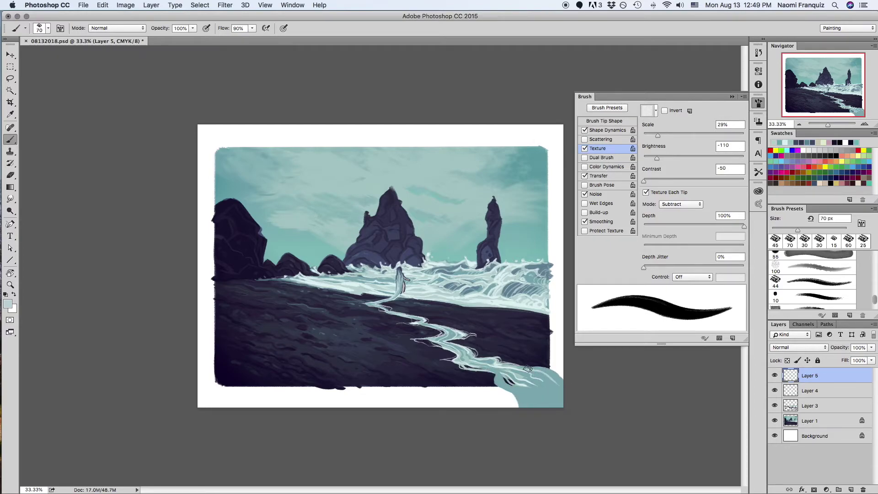
left_click(598, 176)
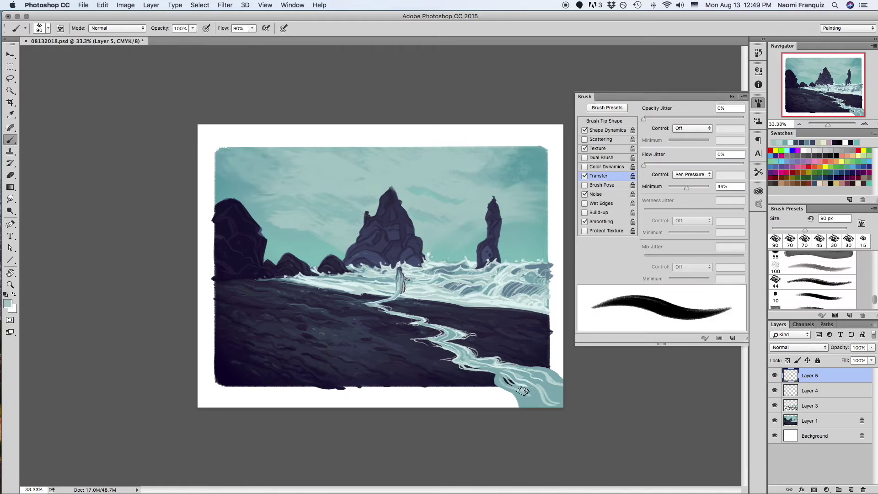
key("bracketleft")
key("bracketleft")
key("bracketleft")
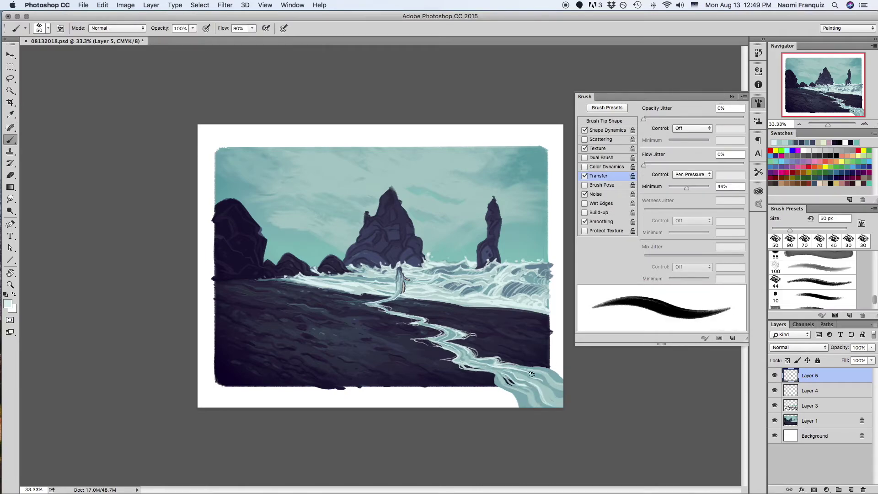
left_click(558, 401, "alt")
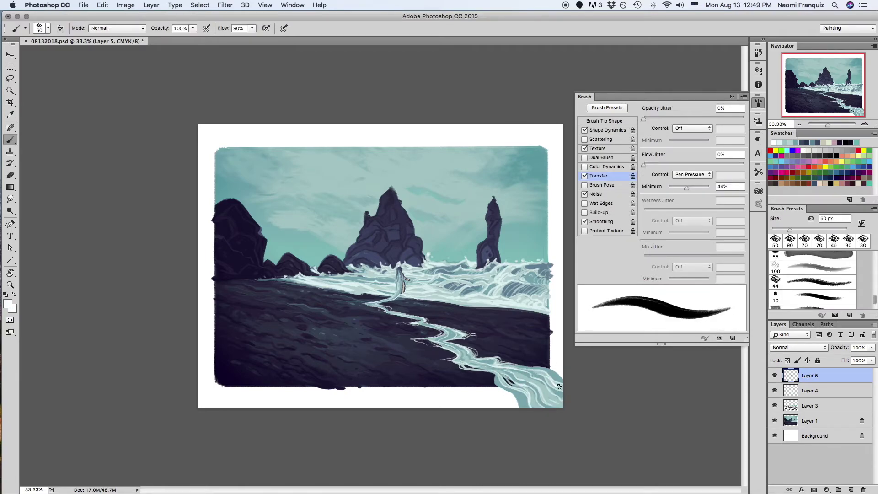
left_click_drag(529, 410, 562, 389)
Step: Dab pale teal near the figure and merge Layer 5 down into Layer 4
key("bracketleft")
key("bracketleft")
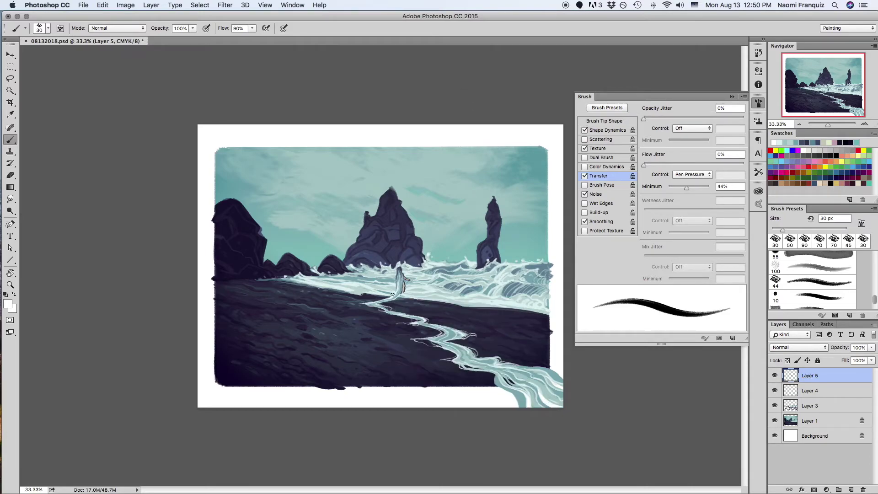
left_click(411, 294, "alt")
left_click(410, 292)
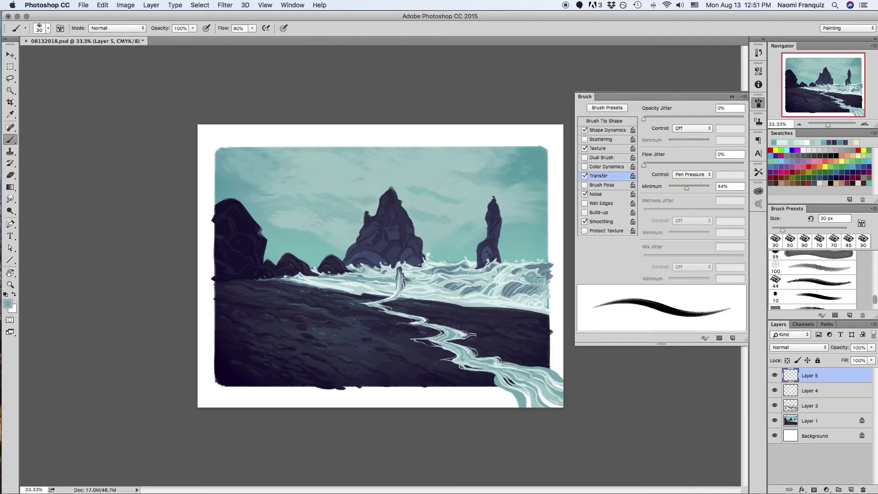
key("ctrl+e")
left_click(401, 275, "alt")
left_click(398, 270)
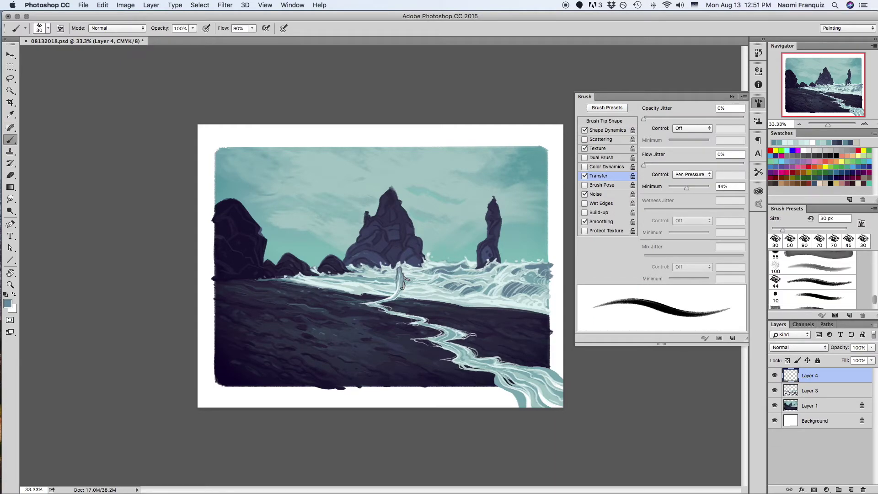
Step: Paint a small stroke near the figure, then sample grey-blue and lighter teal tones
left_click_drag(402, 293, 407, 285)
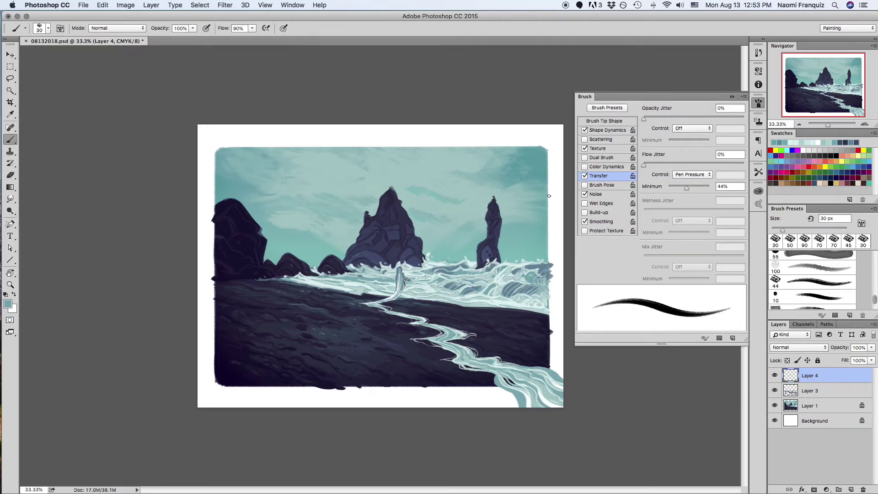
left_click(497, 383, "alt")
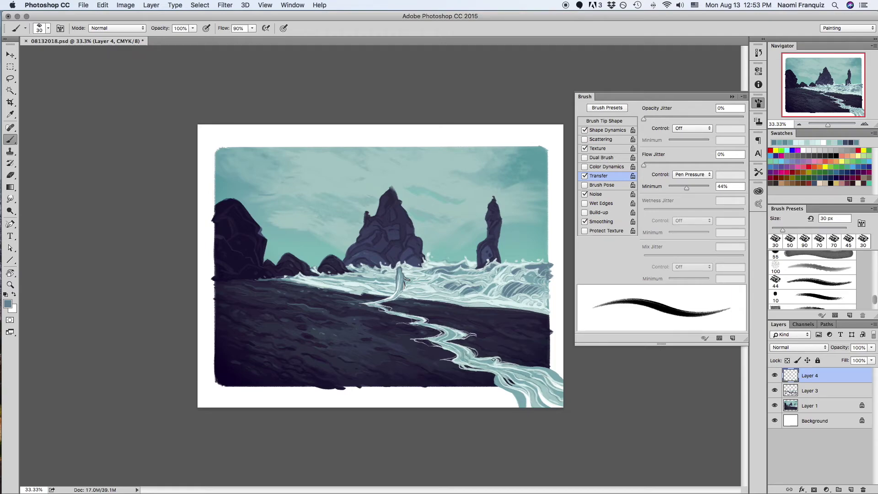
key("e")
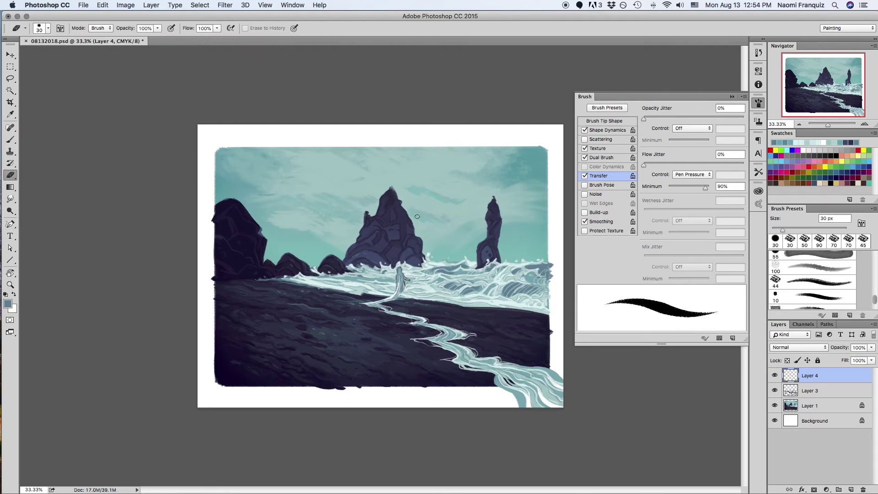
key("b")
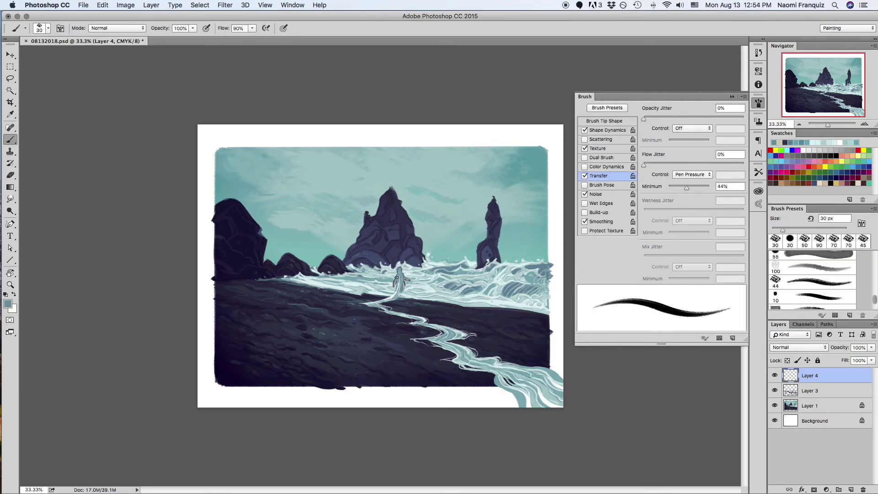
left_click(396, 278)
left_click(399, 279, "alt")
Step: Add a short dark-blue stroke on the figure with a 20 px brush
key("bracketleft")
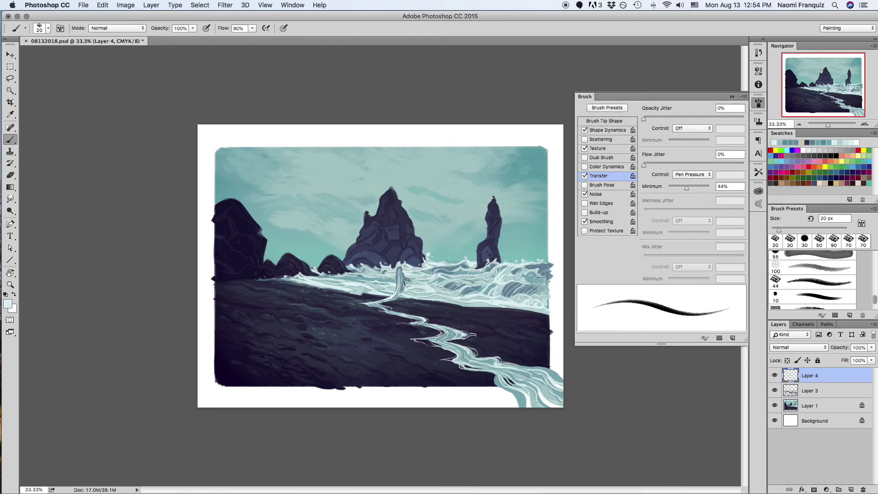
key("bracketleft")
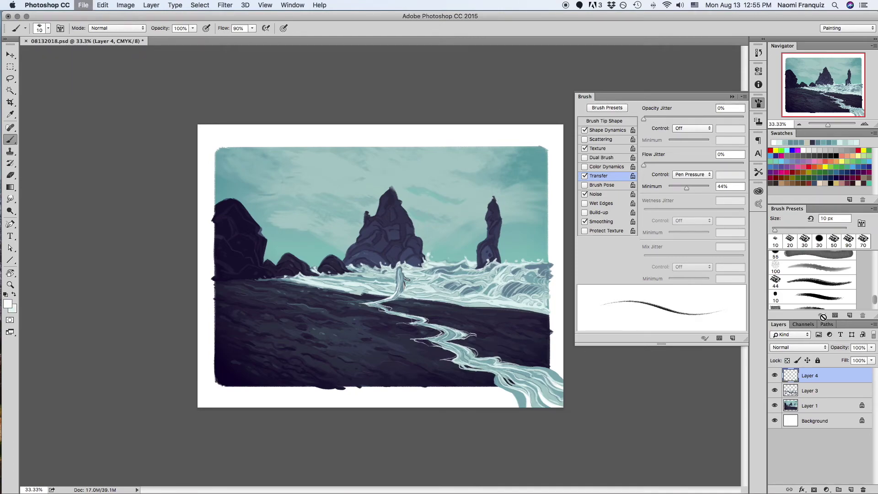
key("bracketright")
left_click(406, 285, "alt")
left_click_drag(396, 271, 395, 291)
left_click(401, 279, "alt")
left_click(403, 293, "alt")
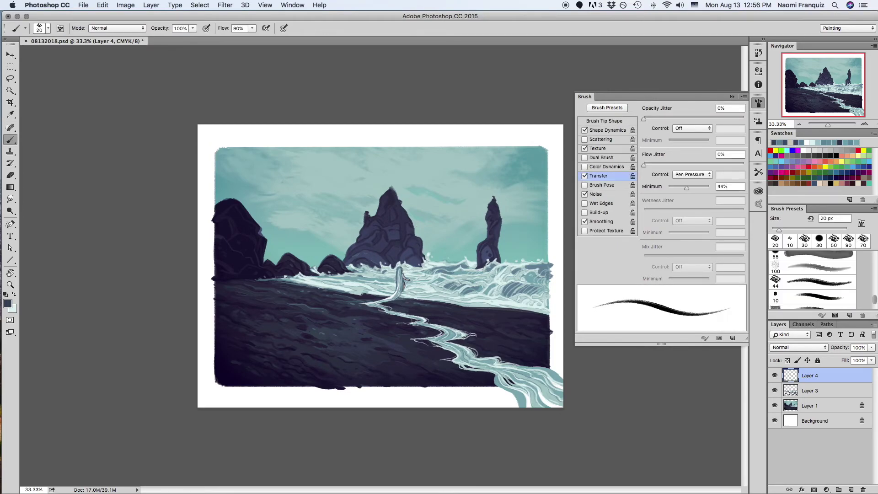
Step: Add empty Layer 5 below Layer 4, pick light teal, and enlarge the brush to 250 px
key("ctrl+shift+alt+n")
left_click(802, 148)
key("bracketright")
key("bracketright")
key("bracketright")
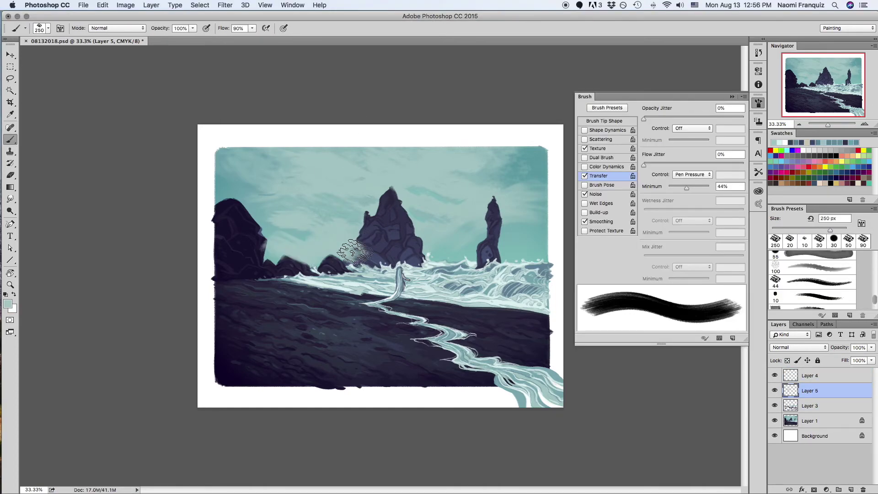
Step: Paint pale mist across the rock bases and lower Layer 5 opacity to 94%
left_click_drag(355, 251, 502, 249)
left_click(799, 347)
left_click(786, 411)
left_click_drag(871, 348, 859, 373)
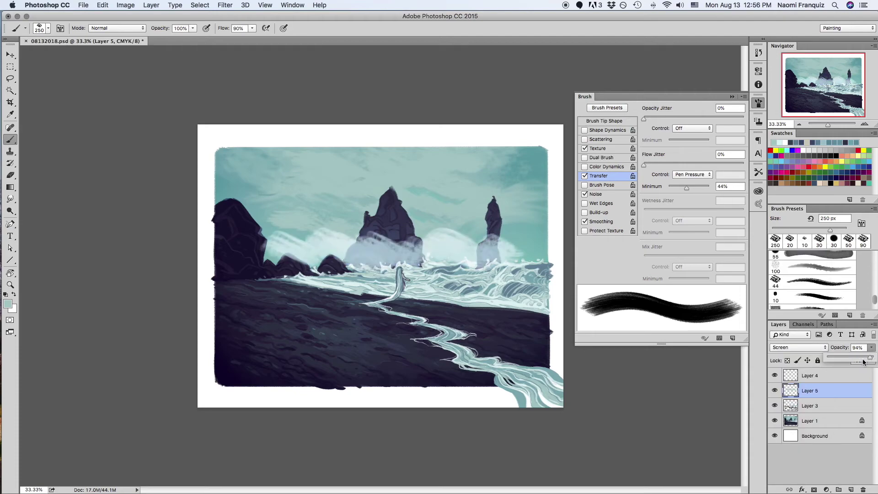
Step: Apply a Motion Blur at angle -47 to the mist
left_click(225, 5)
left_click(366, 188)
left_click_drag(735, 315, 727, 320)
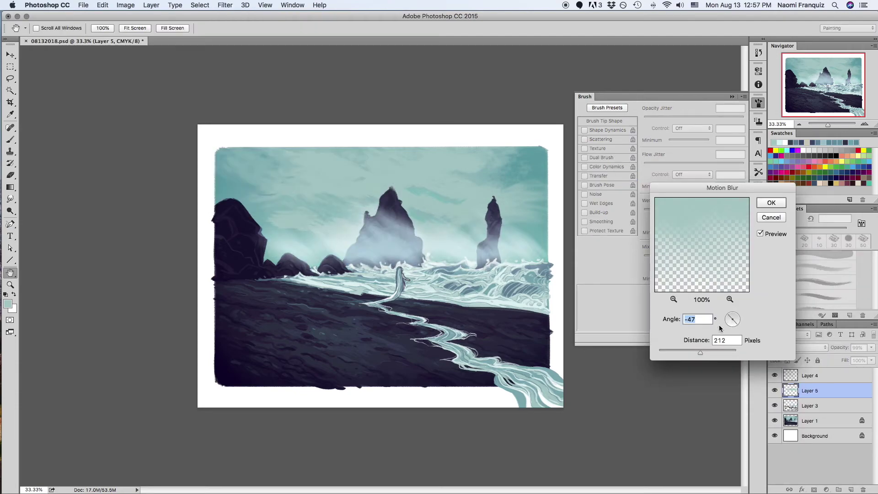
key("Return")
key("b")
Step: Reapply Motion Blur to the mist with angle 0 and distance 781 pixels
left_click(225, 5)
left_click(365, 151)
key("Escape")
key("ctrl+alt+f")
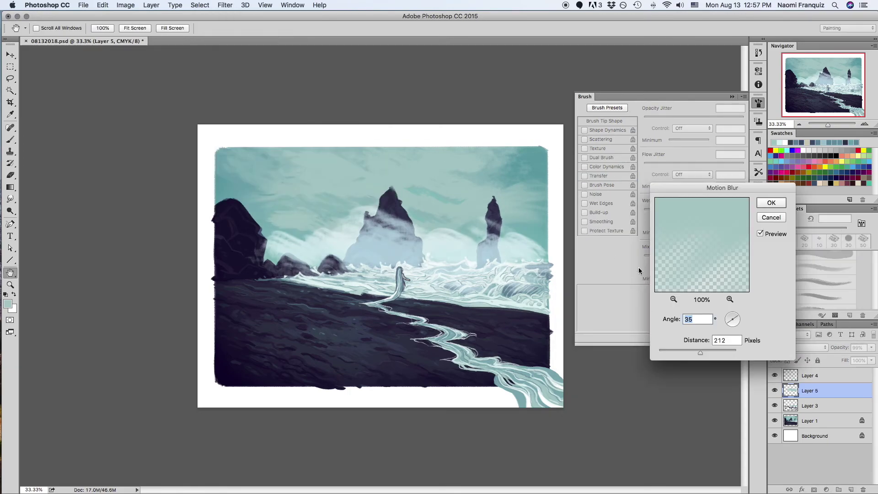
type("0")
left_click_drag(700, 353, 720, 353)
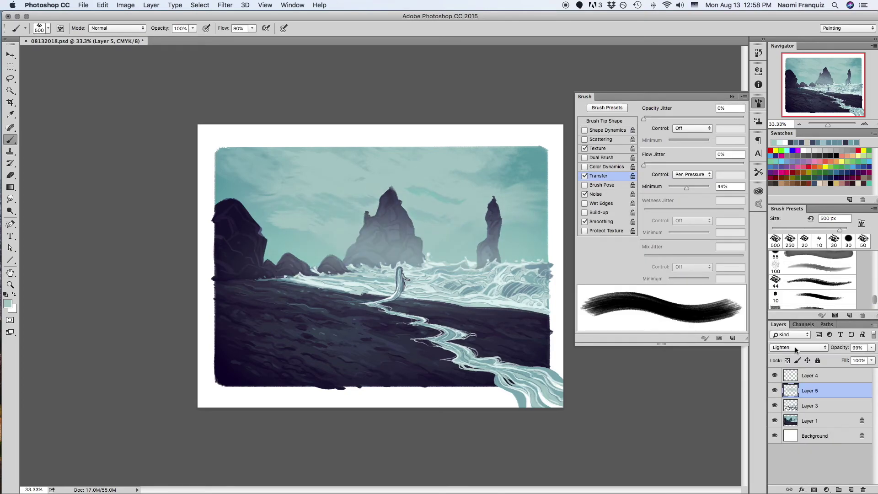
Step: Lower Layer 5 opacity to 56% and stamp the painting layers into one
left_click_drag(870, 347, 853, 360)
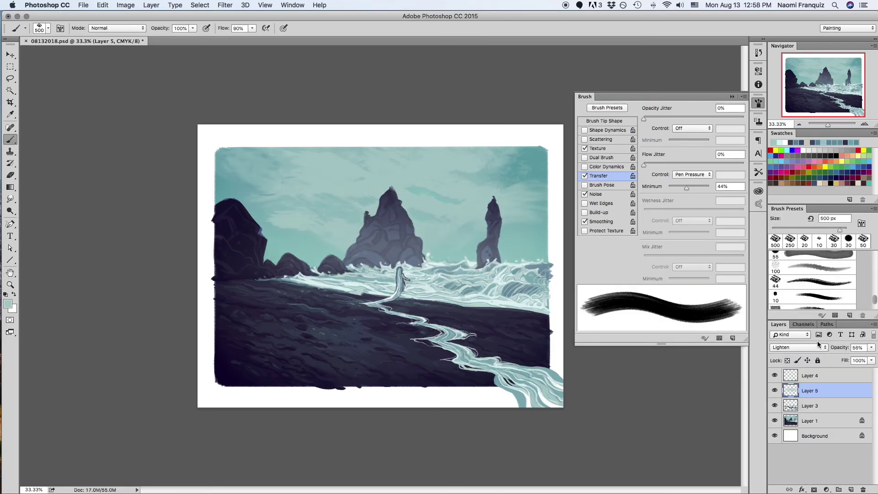
left_click(814, 420, "shift")
key("super+g")
key("super+j")
right_click(813, 375)
Step: Hide Group 1 and trial a Brightness/Contrast change on an elliptical selection, then cancel and deselect
left_click(777, 396)
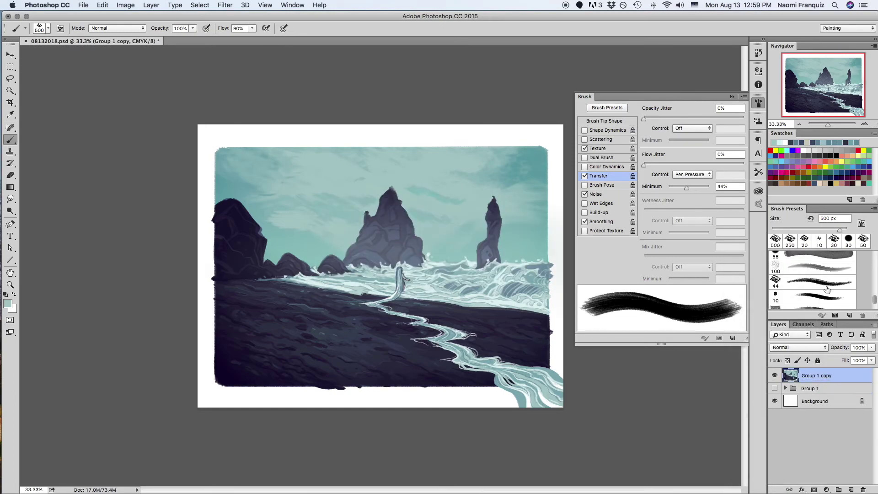
key("m")
left_click_drag(264, 166, 521, 360)
left_click(225, 5)
left_click(225, 23)
left_click_drag(588, 341, 596, 344)
key("Return")
key("super+d")
key("l")
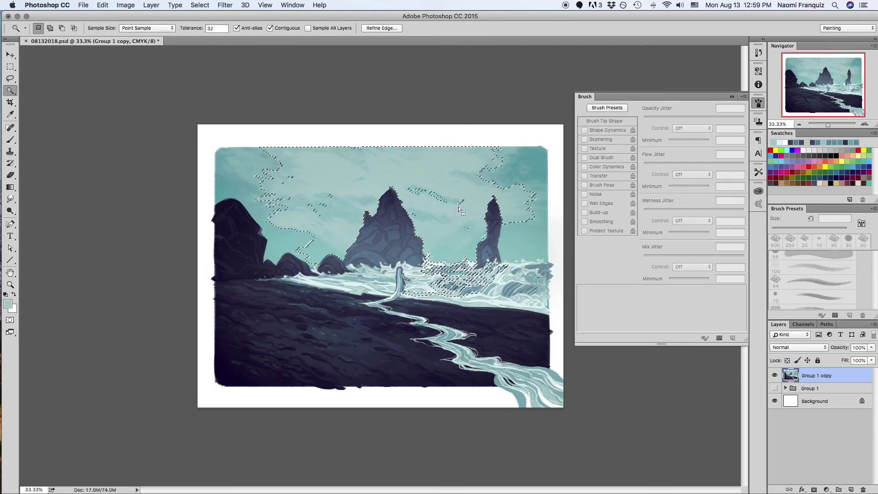
Step: Trial a Screen-blended, motion-blurred cloud layer in the upper-left sky, then delete it
left_click(850, 489)
left_click(798, 347)
left_click(791, 392)
key("b")
left_click_drag(274, 169, 438, 171)
left_click(225, 5)
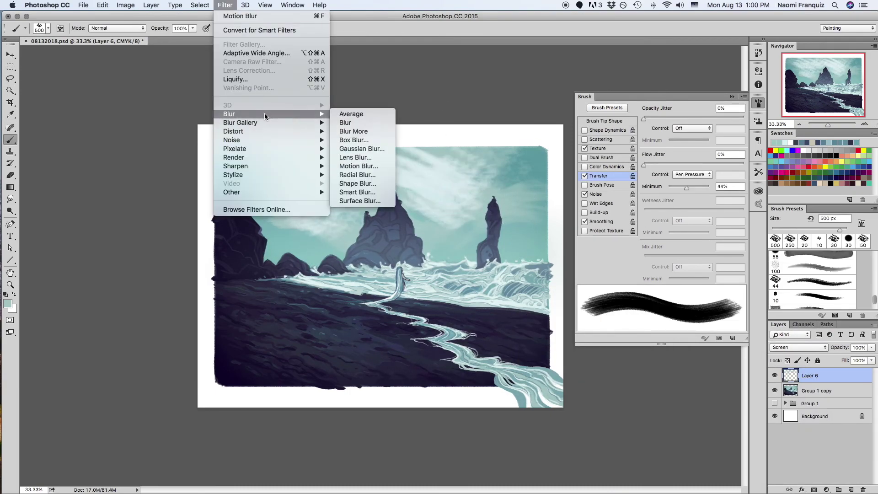
left_click(361, 170)
left_click_drag(721, 350, 701, 350)
left_click(770, 203)
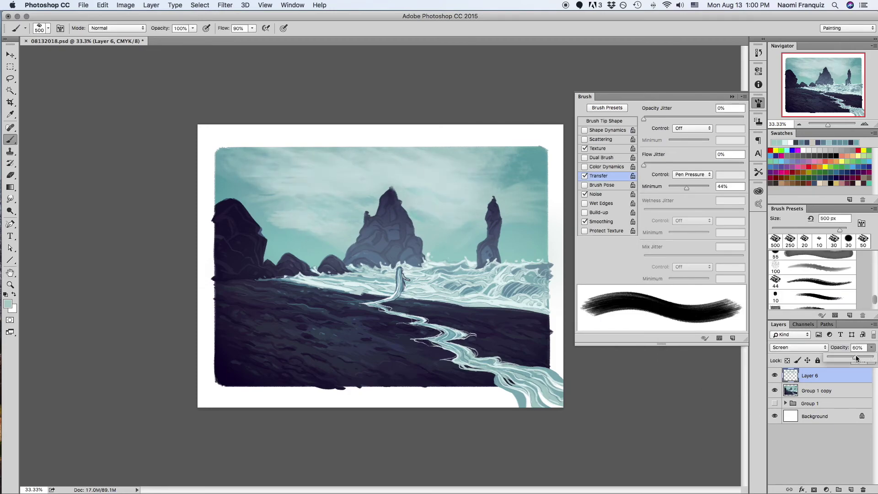
key("BackSpace")
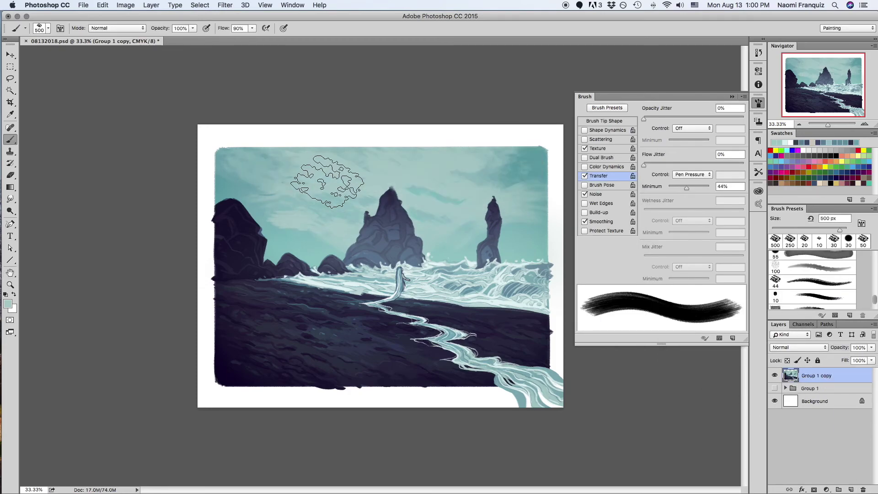
Step: Duplicate Group 1 copy as a Multiply layer at 48% opacity with a layer mask
right_click(803, 376)
left_click(729, 141)
key("Return")
left_click(798, 348)
left_click(818, 391)
left_click(814, 489)
Step: Paint the mask black with a pressure-sized brush of about 700 px
key("d")
key("bracketright")
key("bracketright")
key("bracketright")
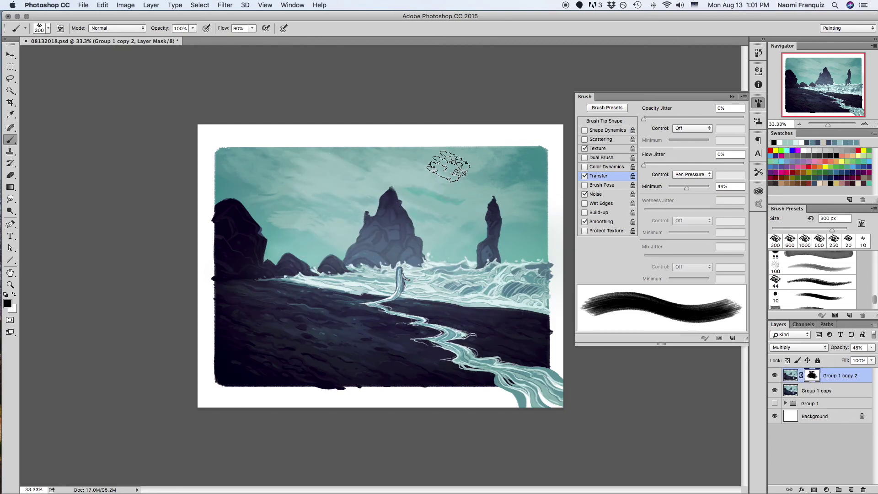
left_click(607, 130)
key("bracketleft")
key("bracketleft")
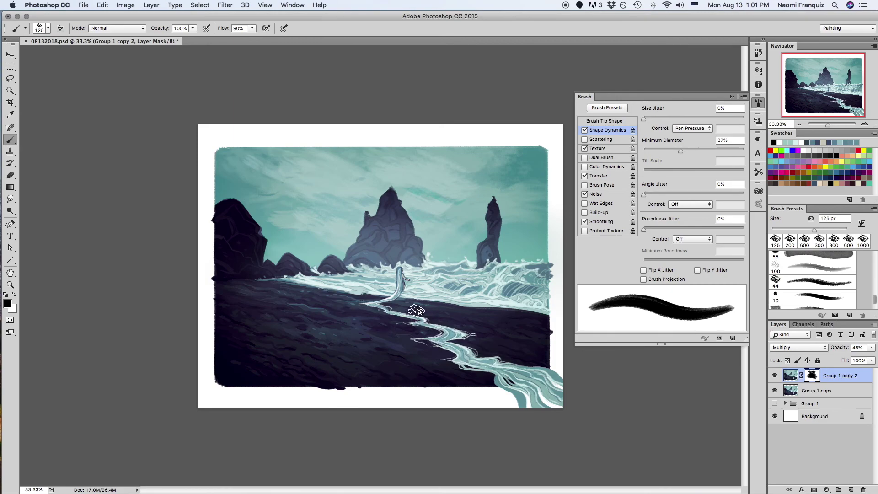
key("bracketright")
key("bracketright")
key("bracketright")
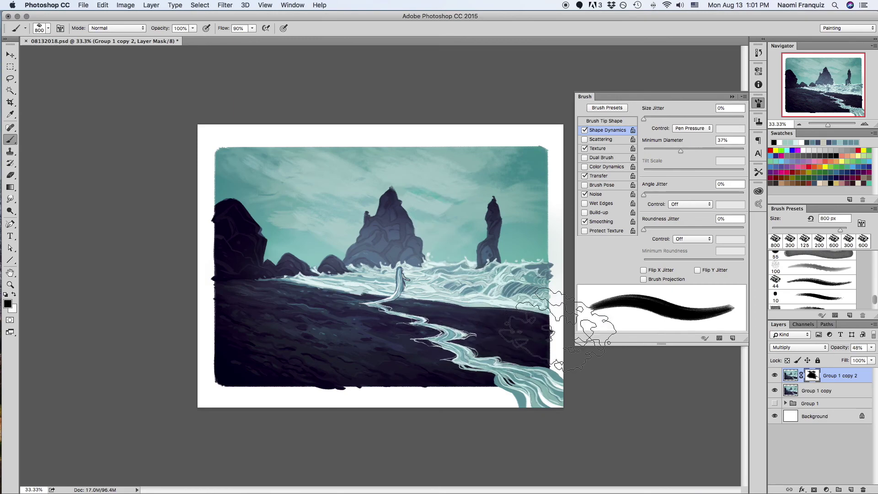
key("bracketleft")
key("bracketleft")
key("bracketright")
key("bracketright")
key("bracketright")
key("x")
key("x")
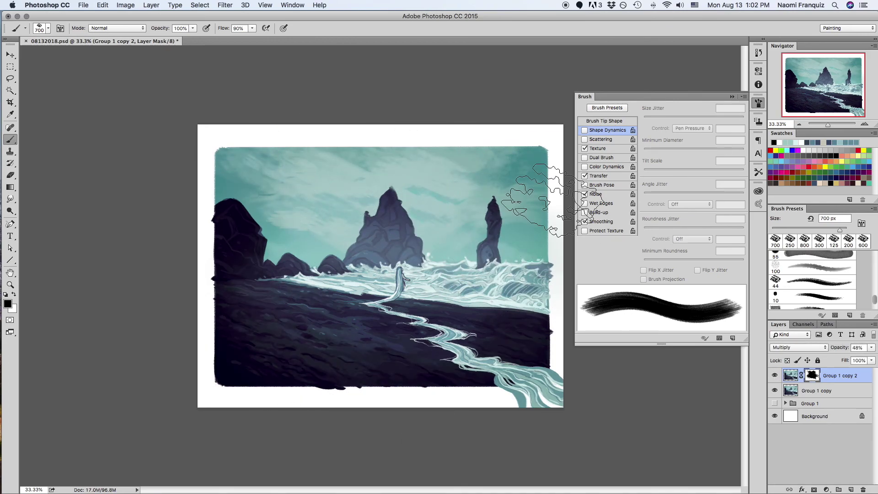
Step: Merge the darkening copy into Group 1 copy, save, and rotate the view to portrait
key("ctrl+e")
key("e")
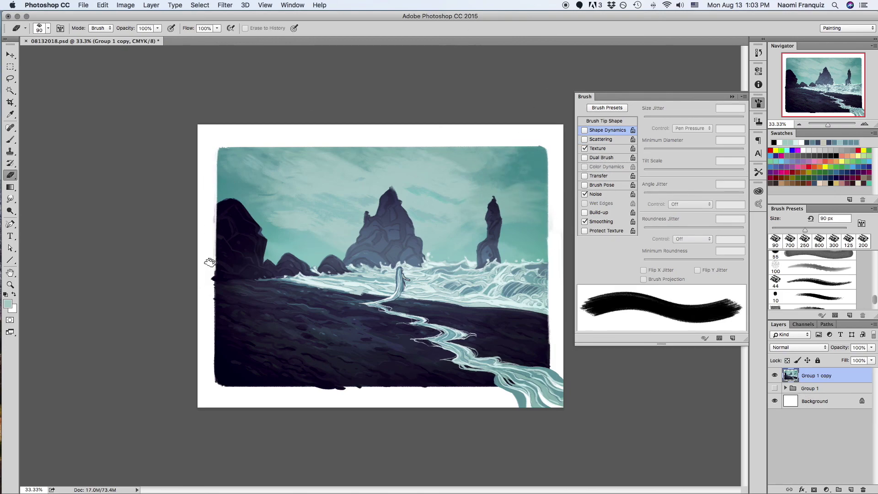
left_click_drag(210, 262, 258, 125)
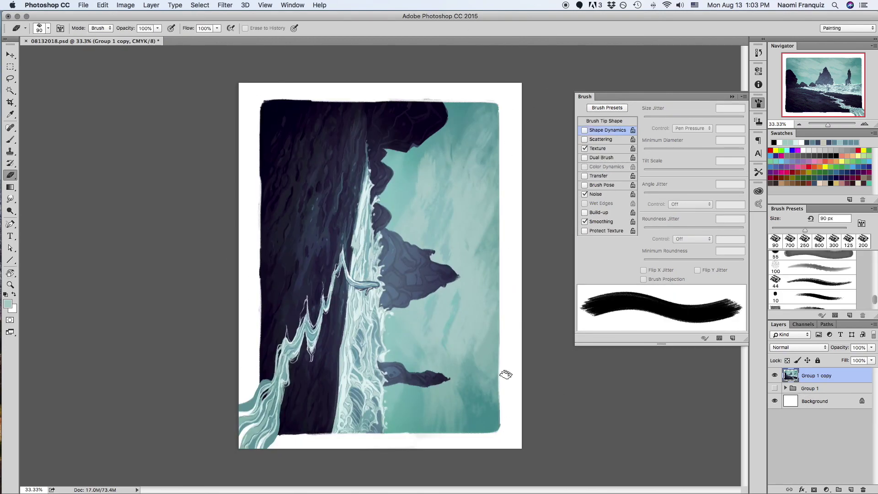